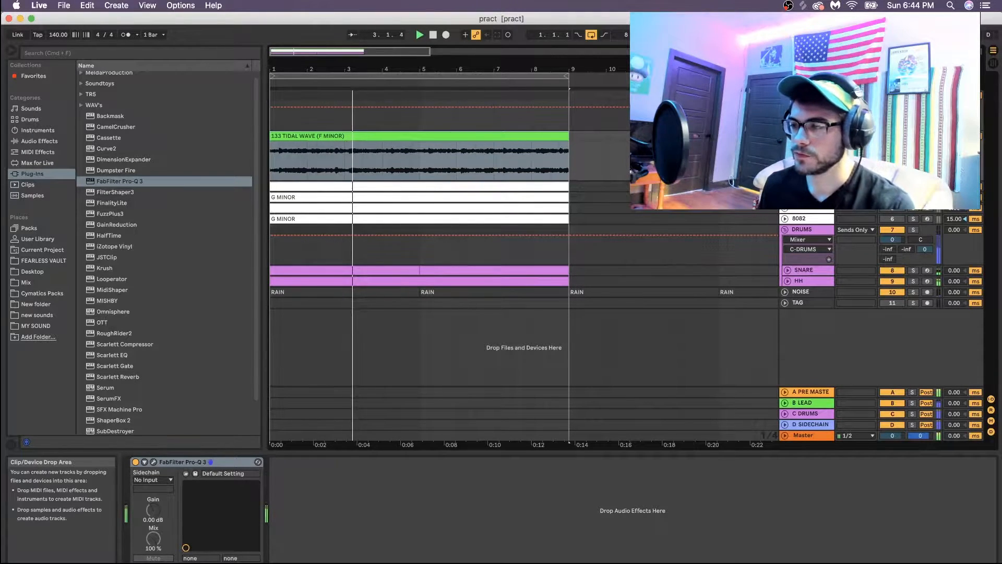
Step: Unfold the Kick and 808 tracks in the arrangement and show the 808 track's devices
left_click(784, 185)
left_click(784, 236)
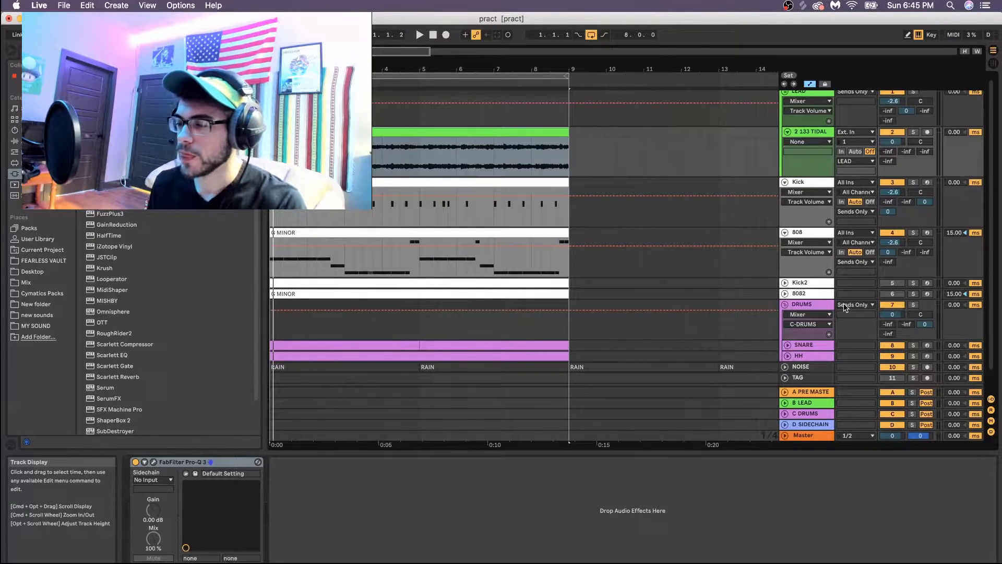
left_click(804, 266)
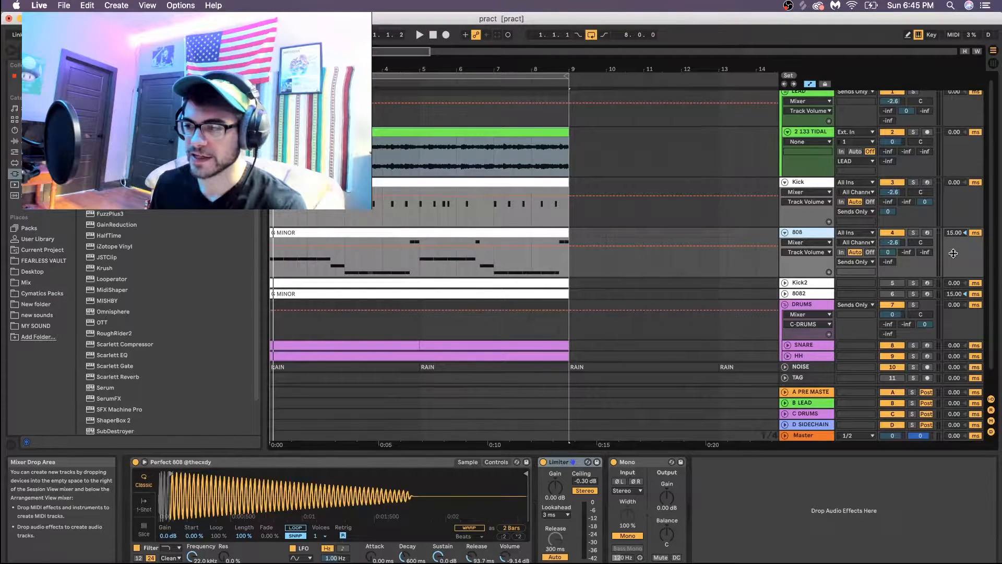
Step: Toggle the track delay section of the arrangement mixer off and on
left_click(992, 433)
left_click(992, 433)
left_click(991, 433)
left_click(991, 433)
left_click(992, 433)
left_click(992, 433)
left_click(992, 433)
left_click(991, 433)
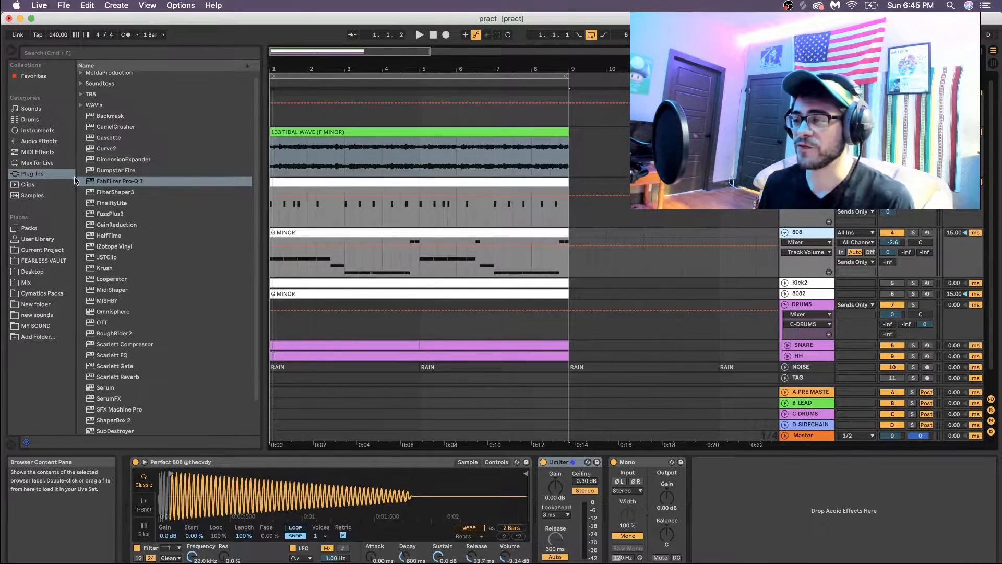
Step: Examine the 808 track's device chain and select its Mono device
left_click(800, 233)
left_click(801, 233)
left_click(644, 463)
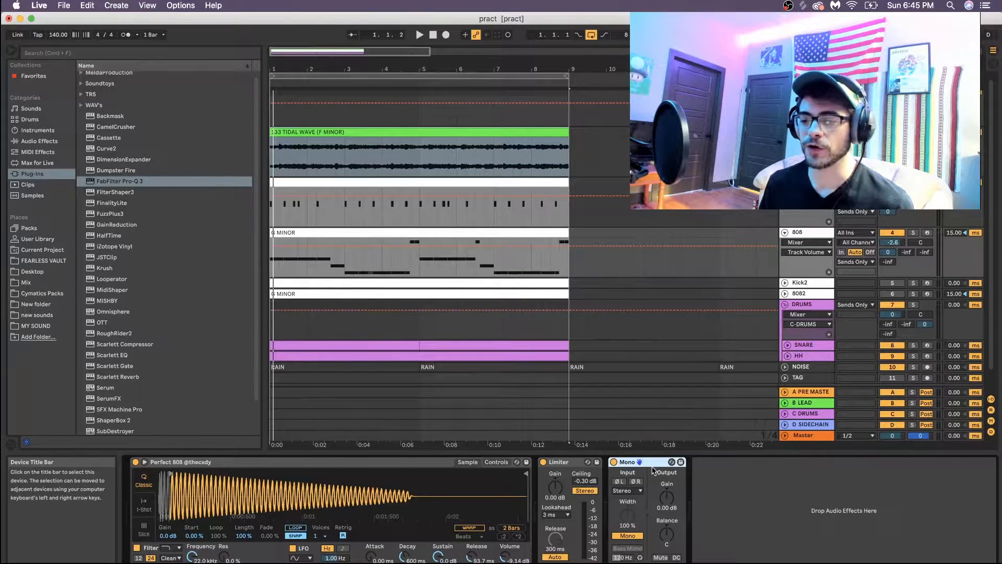
Step: Set the number of Simpler voices to 1 on both the Kick and 808 tracks
left_click(803, 183)
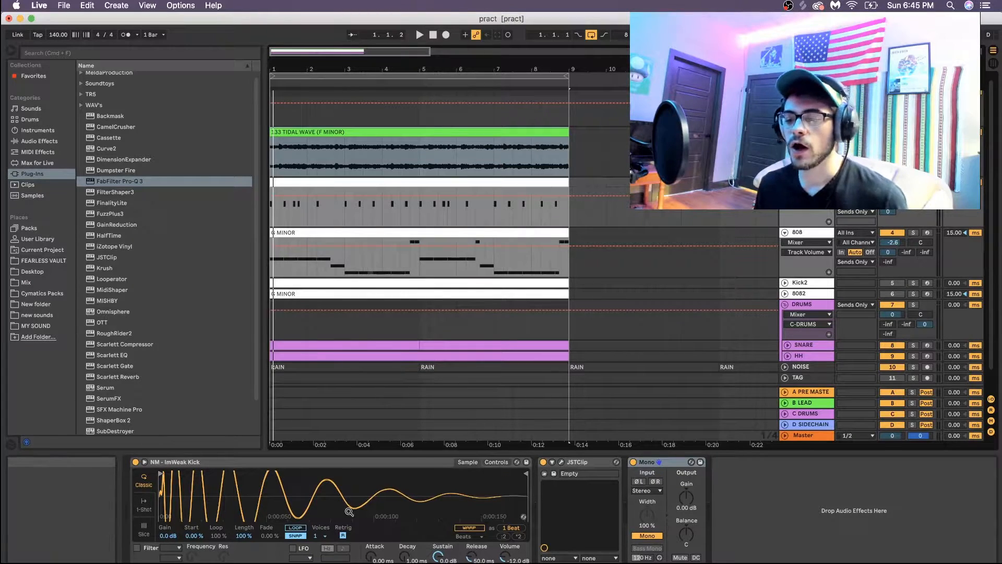
left_click(320, 536)
left_click(321, 411)
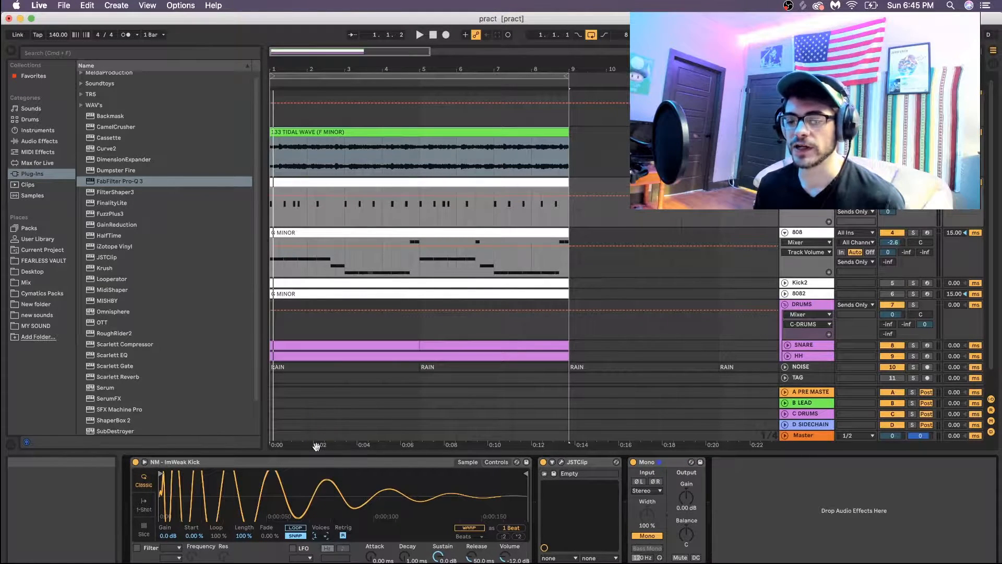
left_click(809, 239)
left_click(320, 536)
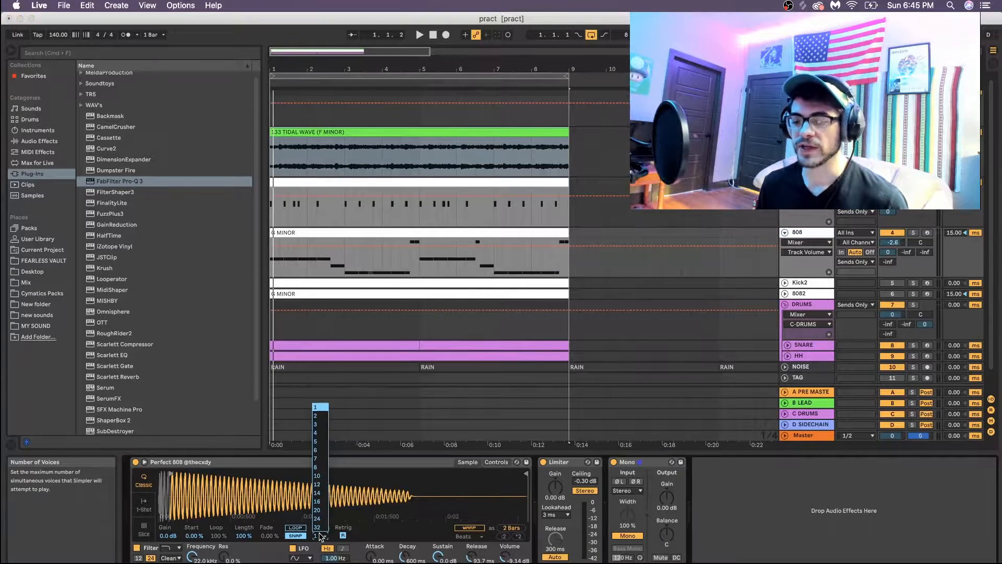
left_click(319, 407)
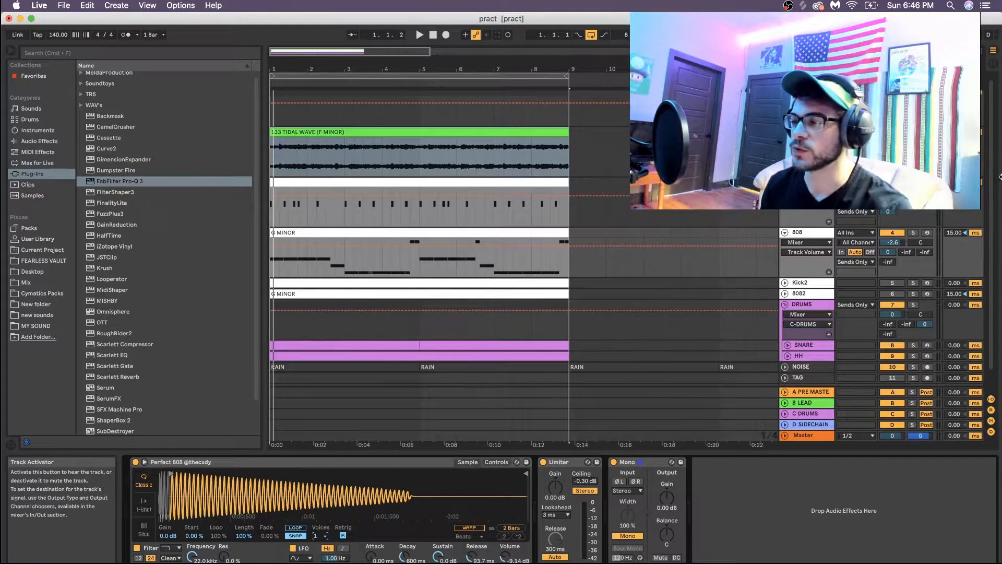
Step: Add an EQ Eight audio effect to the Kick track
left_click(759, 314)
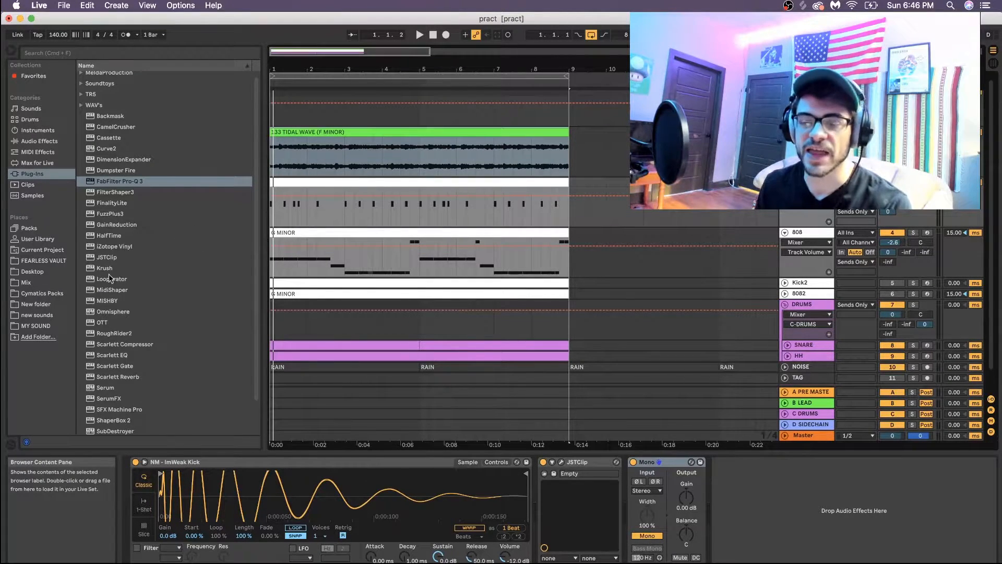
left_click(38, 141)
double_click(109, 337)
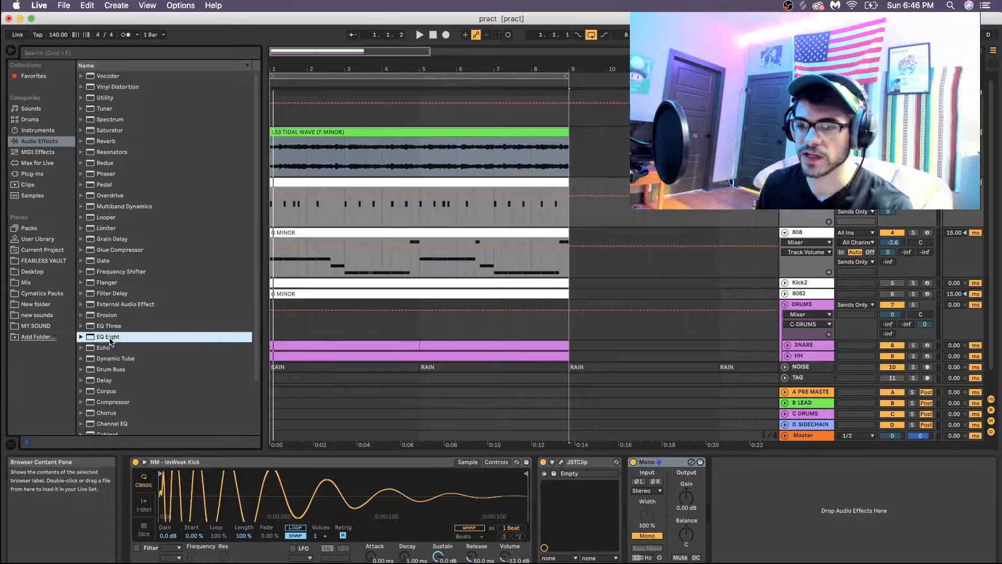
Step: Add an EQ Eight to the 808 track and move it to the front of the effects, ahead of the Limiter
left_click(807, 232)
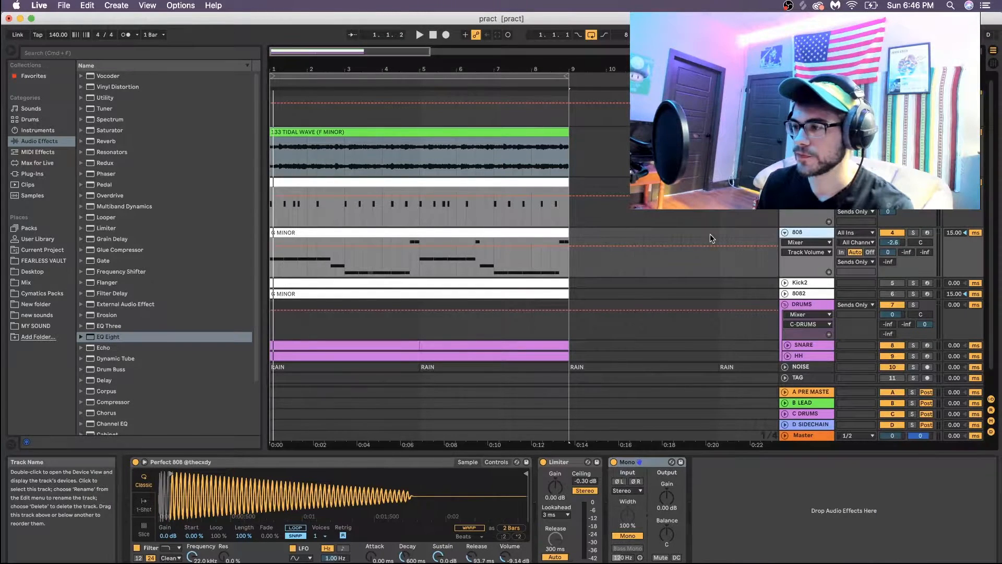
left_click_drag(121, 340, 663, 499)
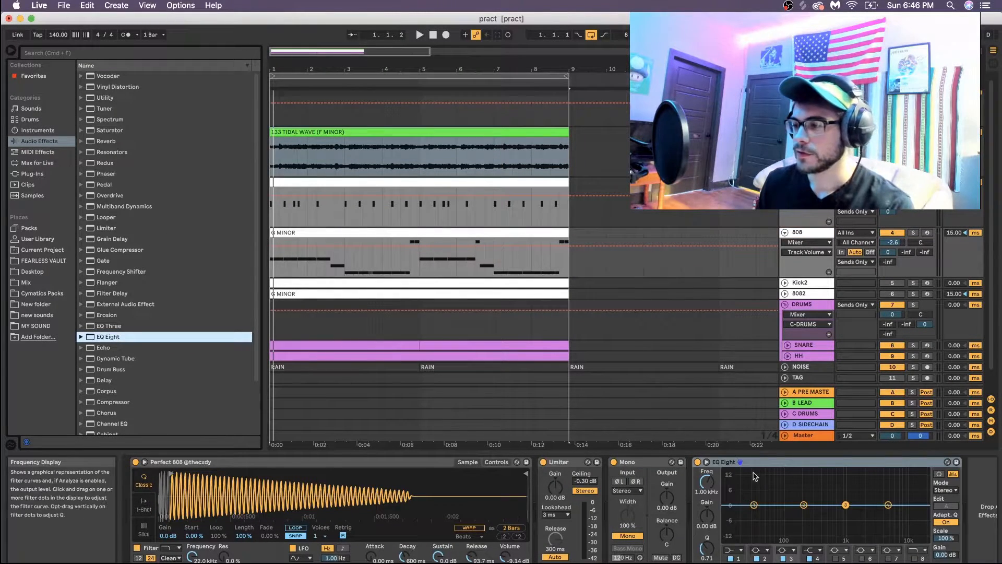
left_click_drag(646, 464, 618, 463)
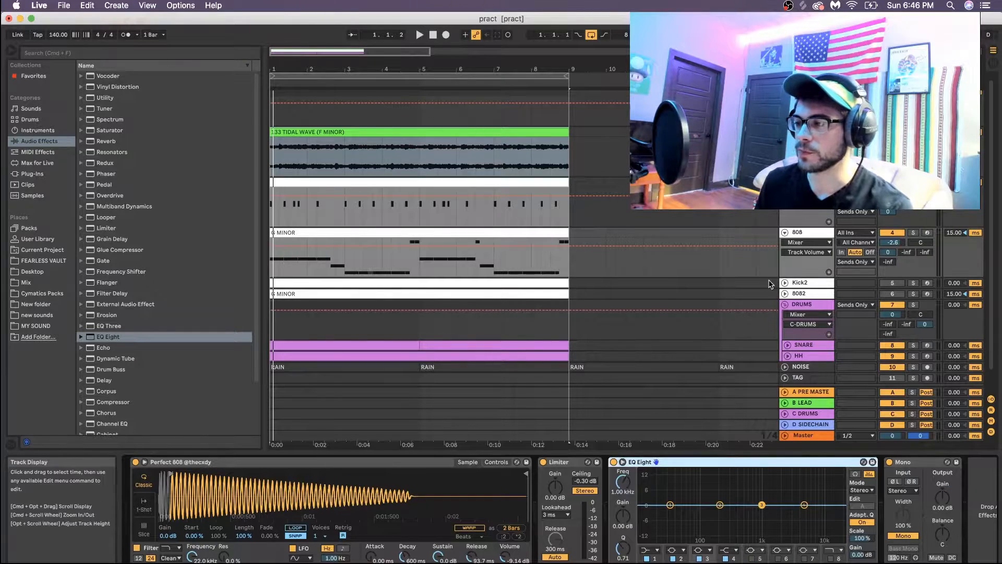
left_click(799, 233)
left_click_drag(814, 463, 580, 464)
left_click(803, 233)
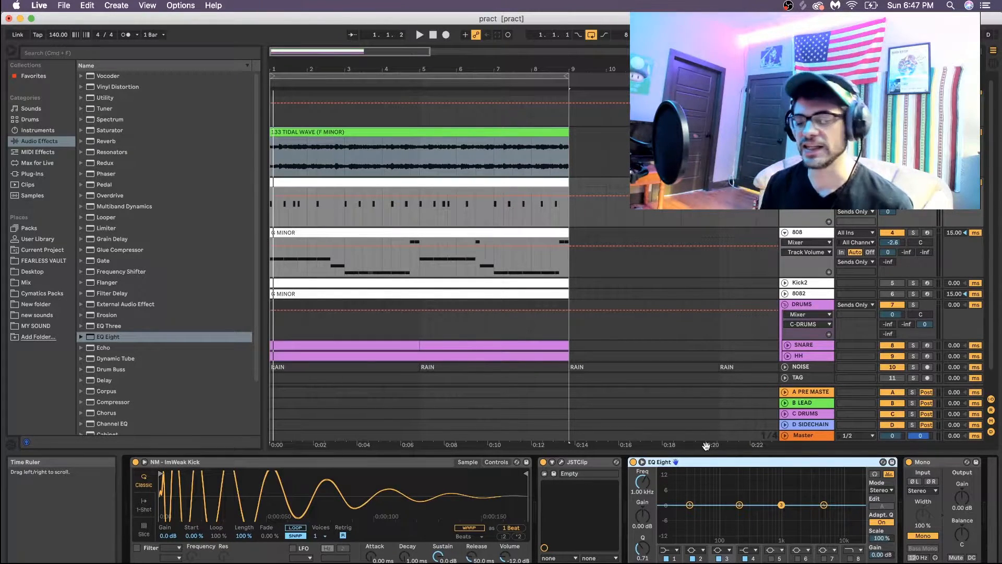
Step: Switch to Chrome, look up the C3 and D3 frequencies in the note frequency table, and return to Ableton Live
key("super+Tab")
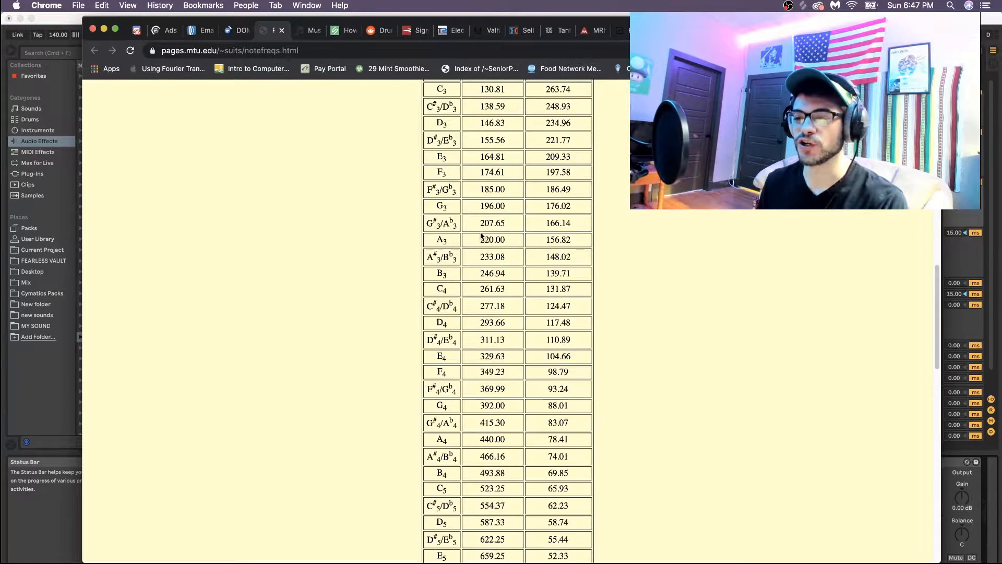
scroll(482, 235, "up", 2)
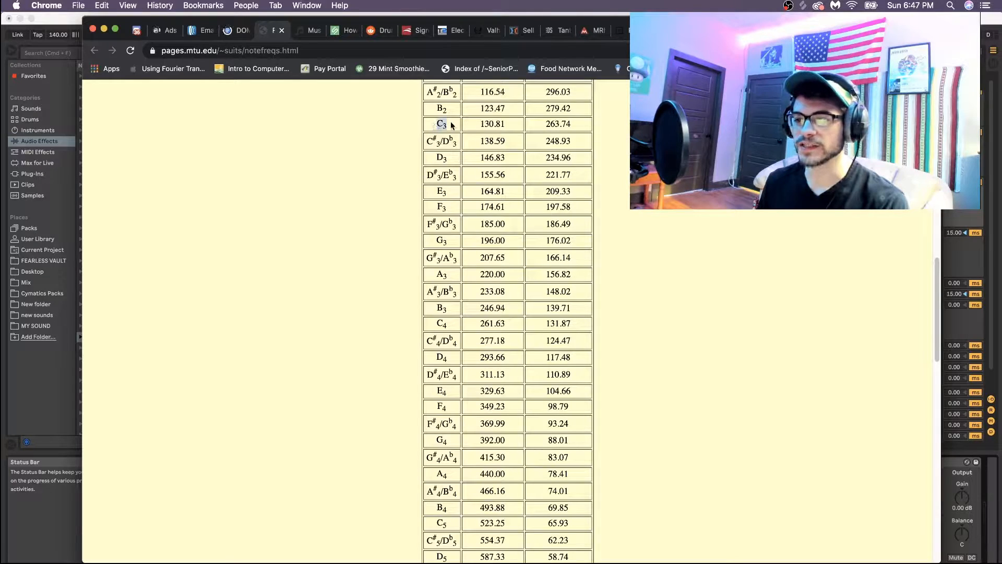
double_click(437, 159)
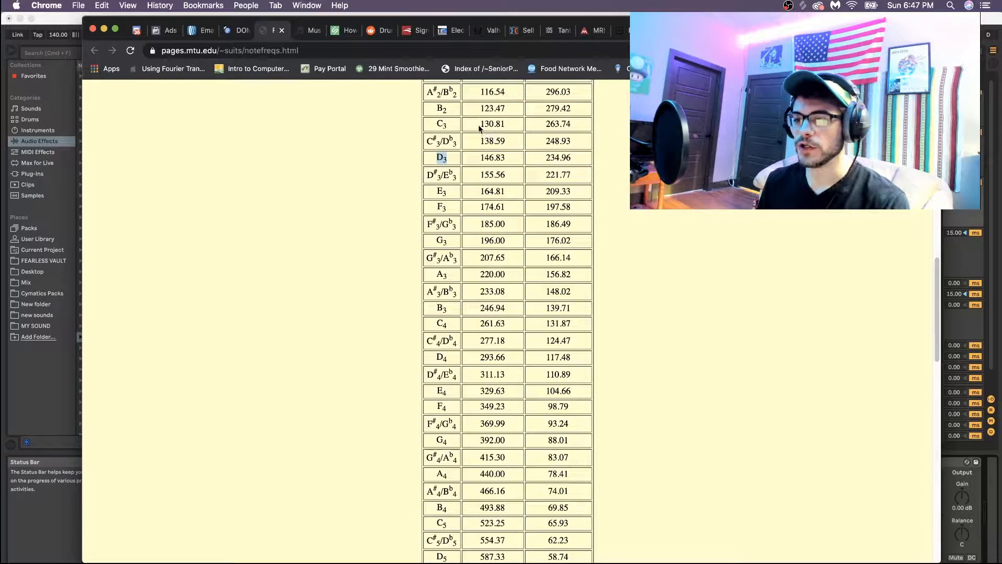
left_click_drag(480, 129, 504, 123)
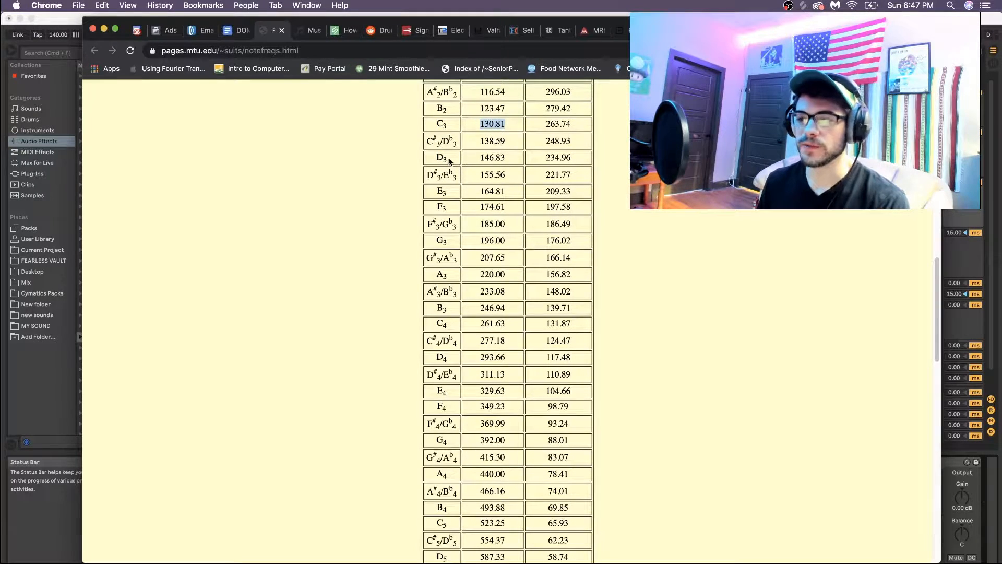
left_click(483, 155)
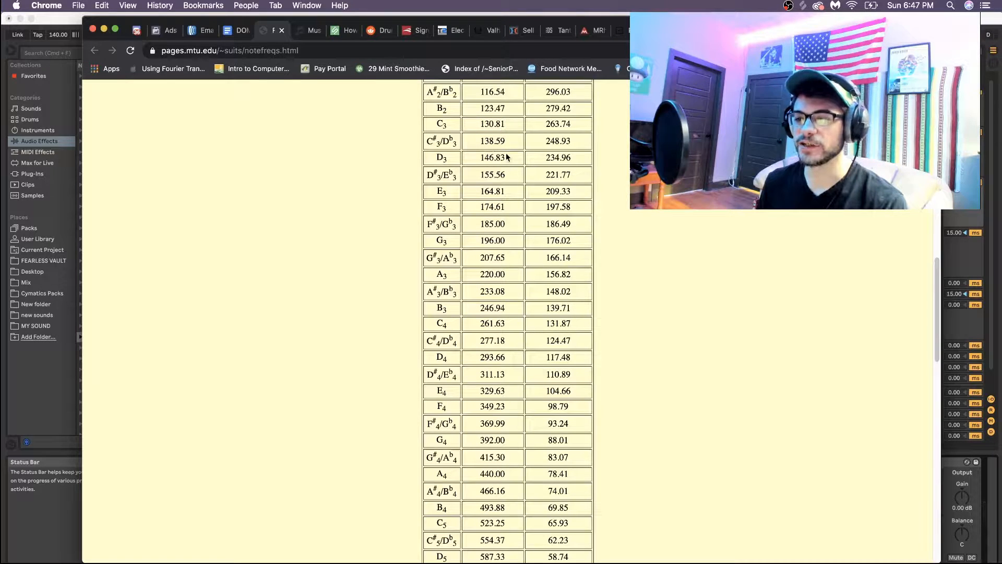
scroll(510, 233, "up", 5)
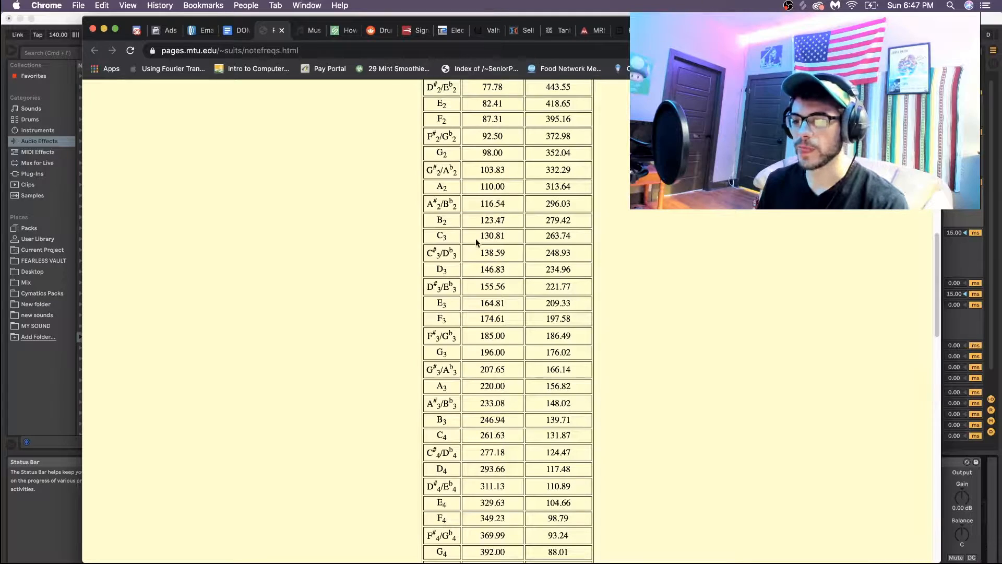
scroll(477, 242, "up", 15)
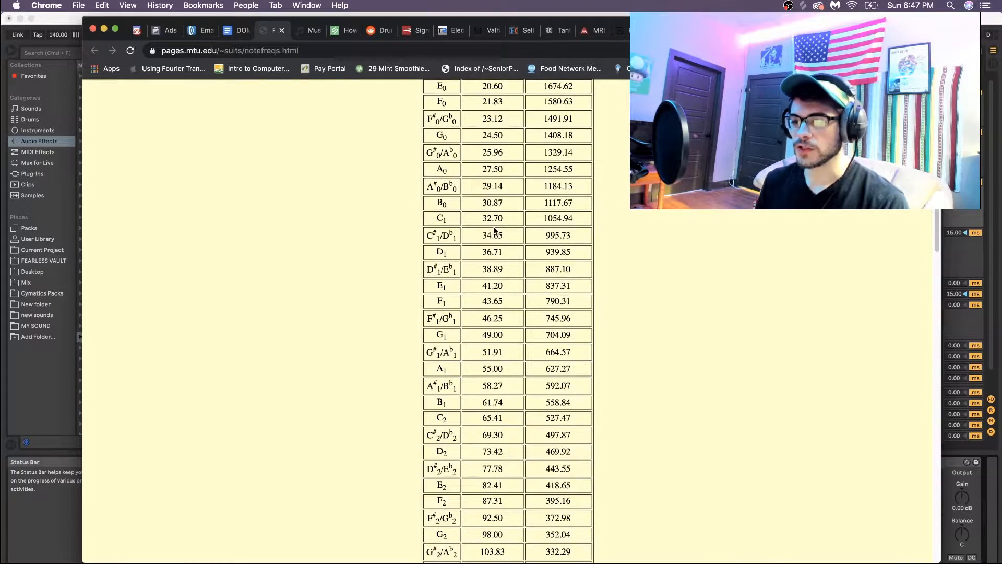
scroll(494, 230, "down", 13)
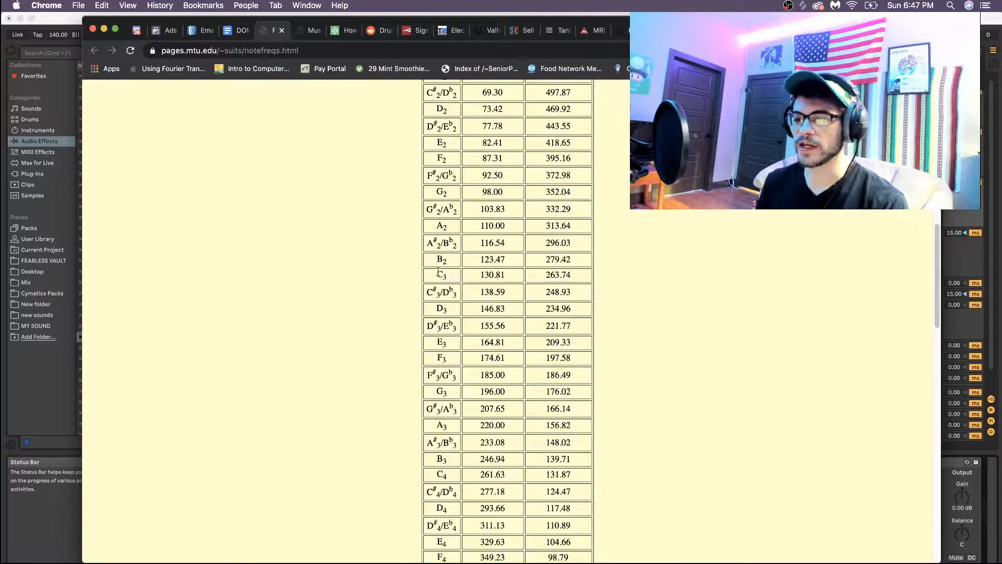
left_click_drag(477, 275, 506, 275)
left_click(495, 274)
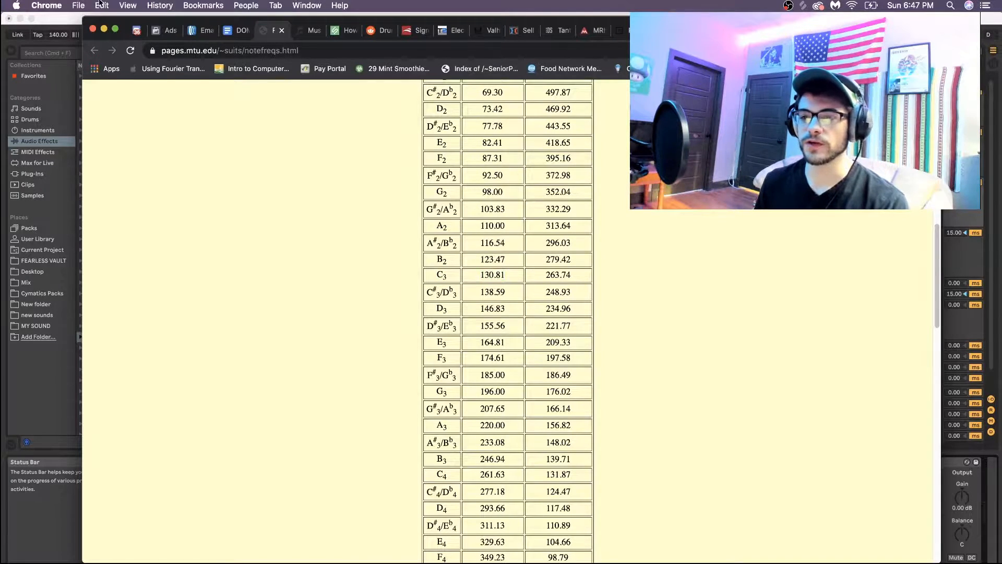
left_click(104, 29)
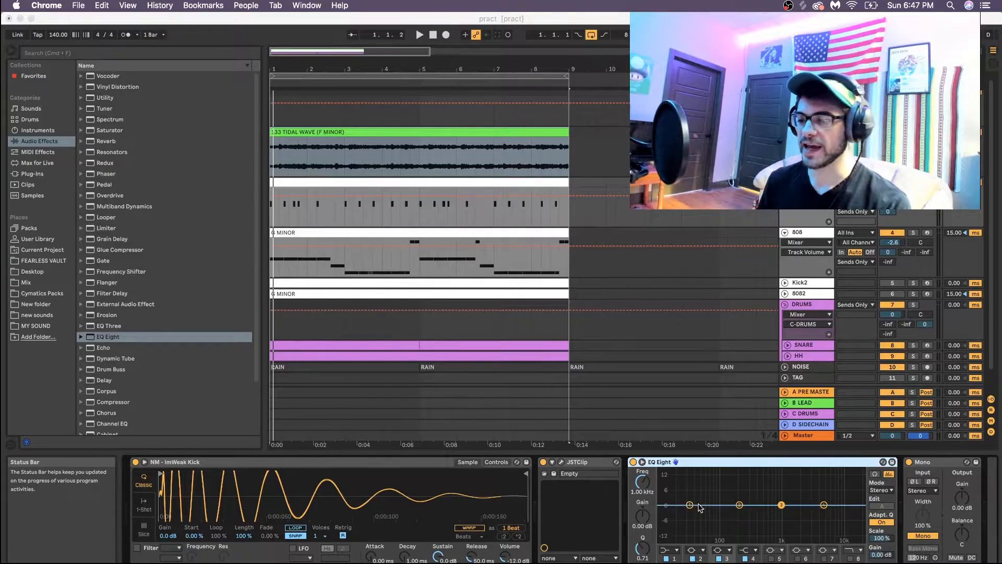
Step: Set band 2 of the Kick's EQ Eight to 130 Hz and boost it by about 2.62 dB with a Q of about 1.46
left_click(739, 504)
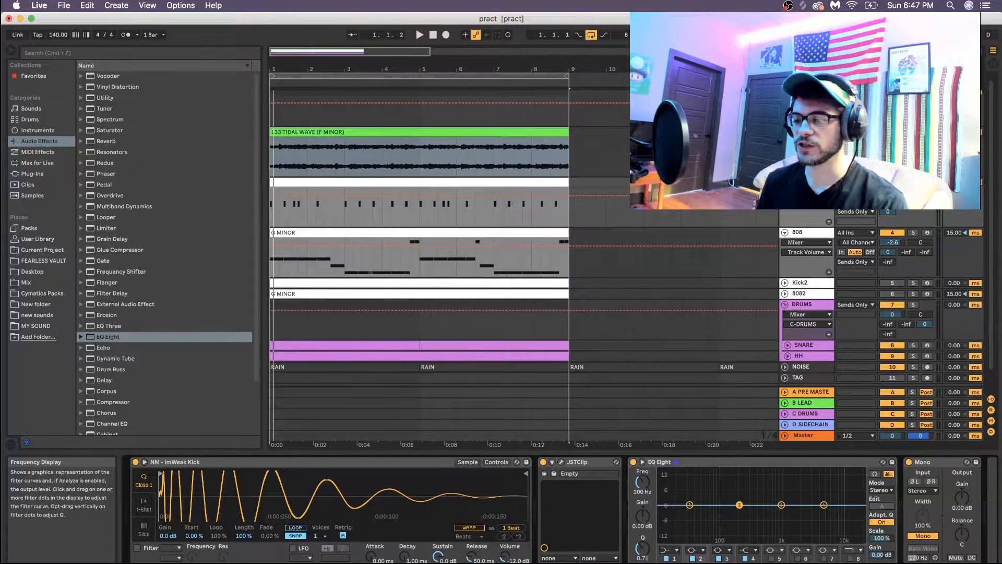
type("130")
key("Return")
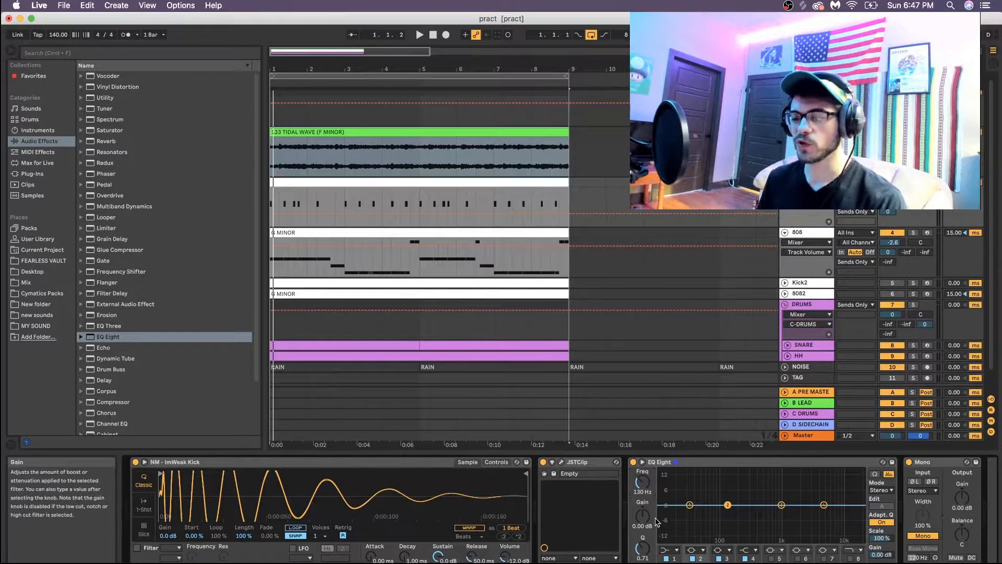
mouse_move(642, 514)
left_mouse_down()
mouse_move(642, 504)
mouse_move(642, 525)
left_mouse_up()
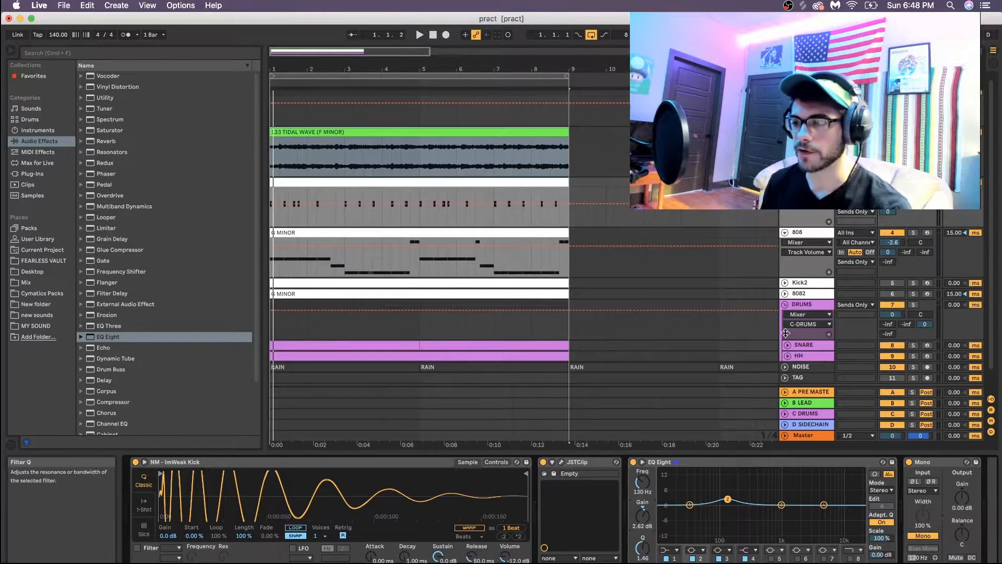
Step: Set the frequency of band 2 in the 808 track's EQ Eight to 130 Hz
left_click(809, 236)
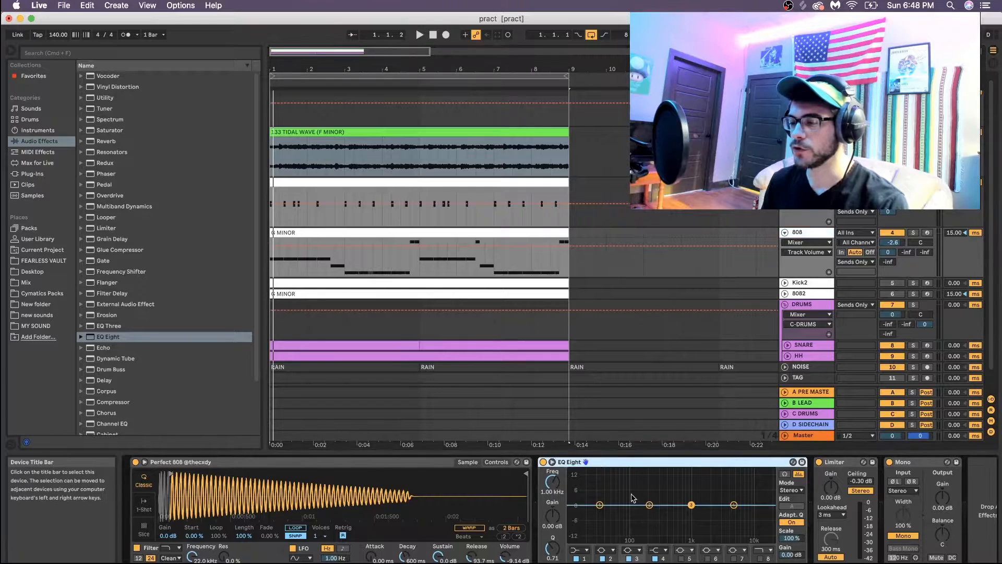
left_click(649, 505)
left_click(553, 494)
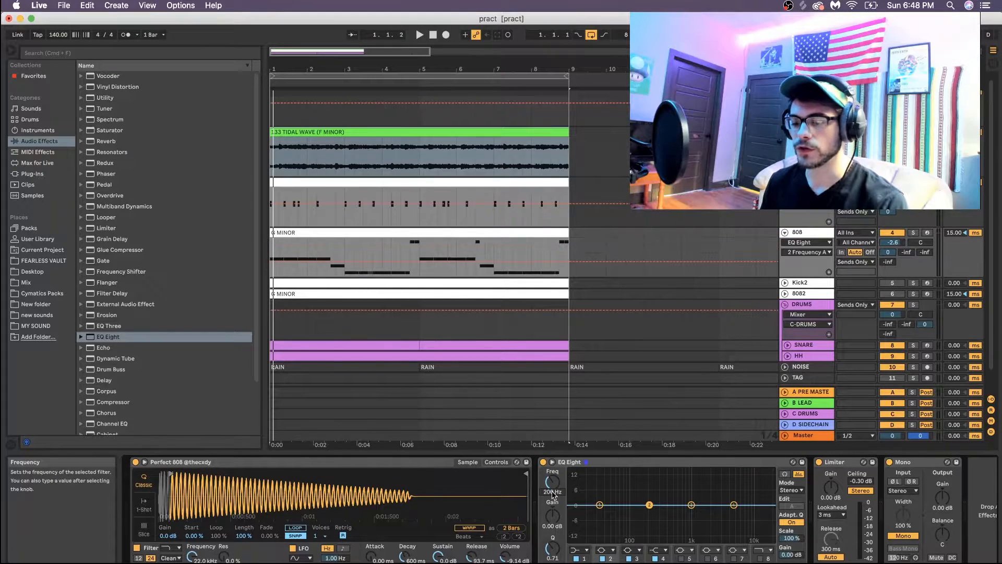
left_click_drag(554, 494, 552, 509)
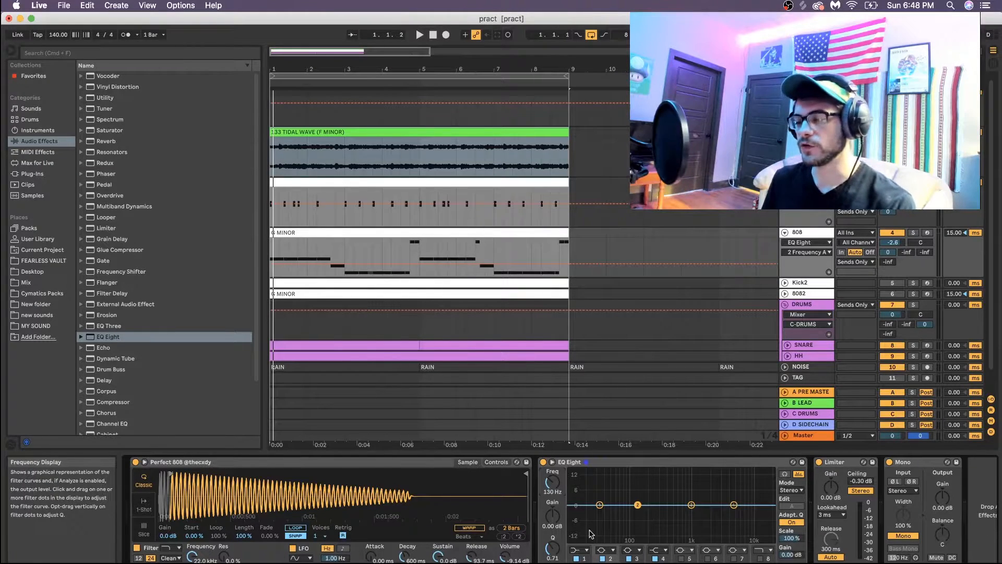
Step: Cut band 2 of the 808's EQ Eight by about 4.05 dB with a Q of about 2.70
left_click(551, 518)
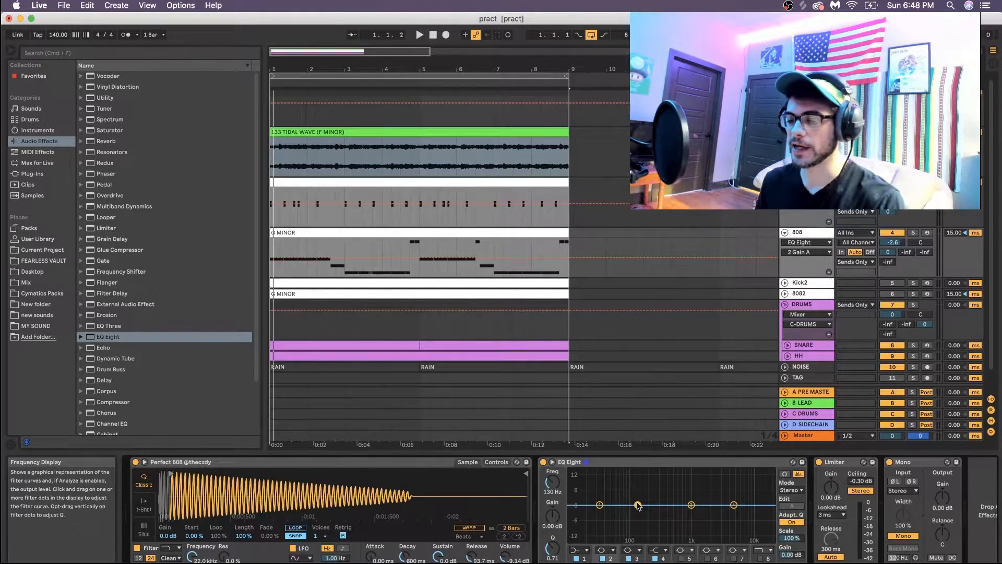
left_click_drag(553, 515, 552, 536)
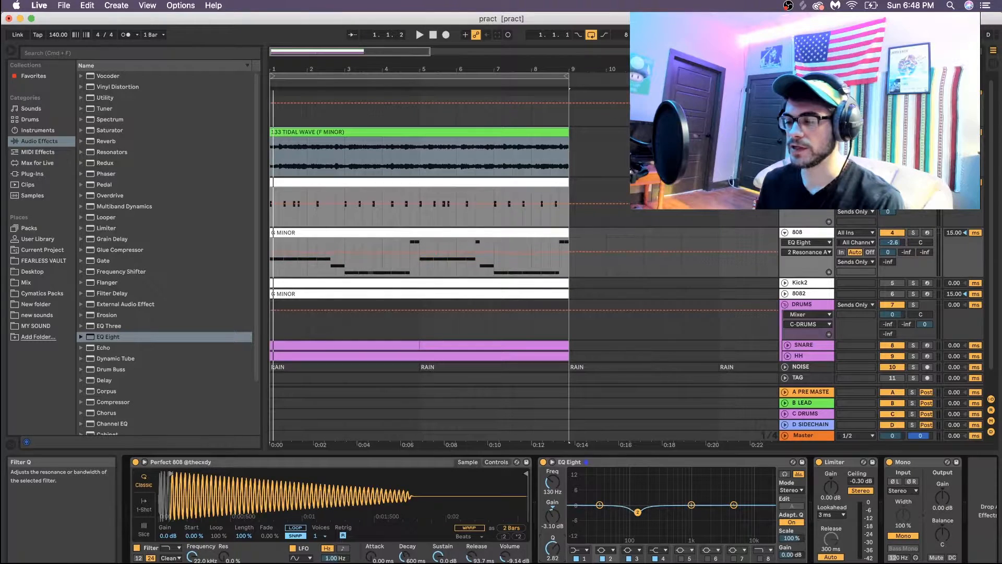
left_click(553, 522)
key("Delete")
left_click_drag(552, 520, 553, 549)
left_click(552, 517)
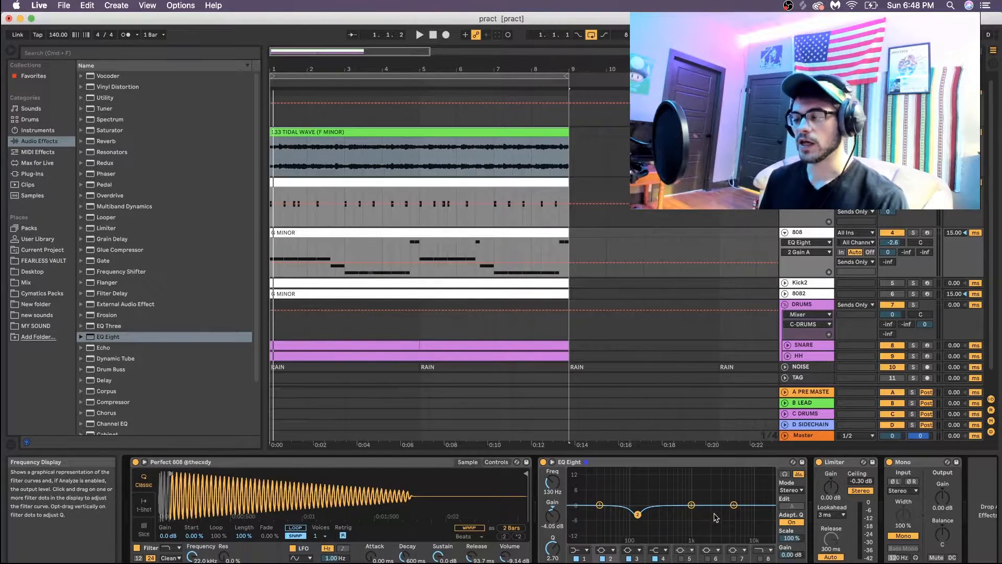
Step: Play back the arrangement and review the EQ Eight curves on the Kick and 808 tracks
left_click(314, 193)
key("space")
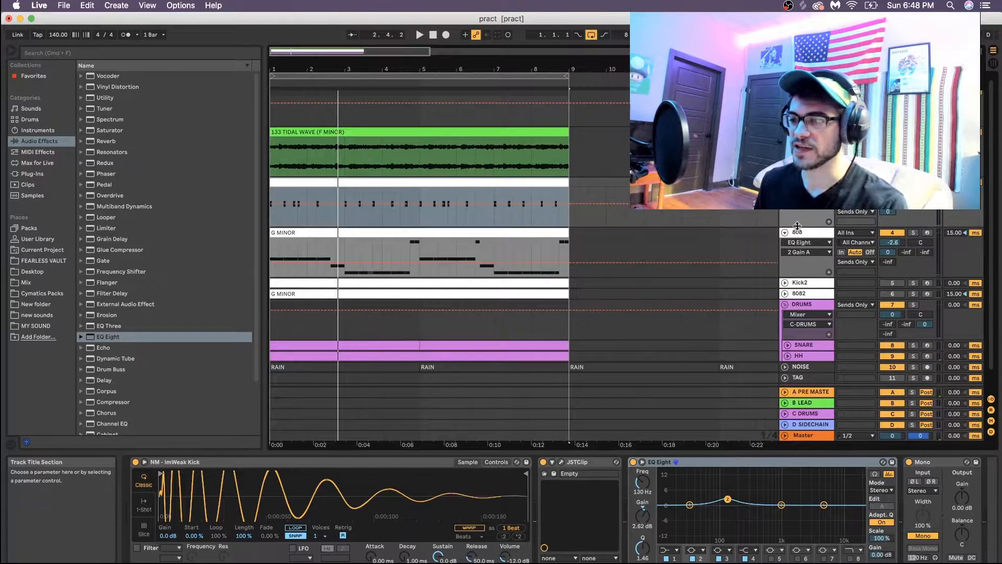
left_click(803, 232)
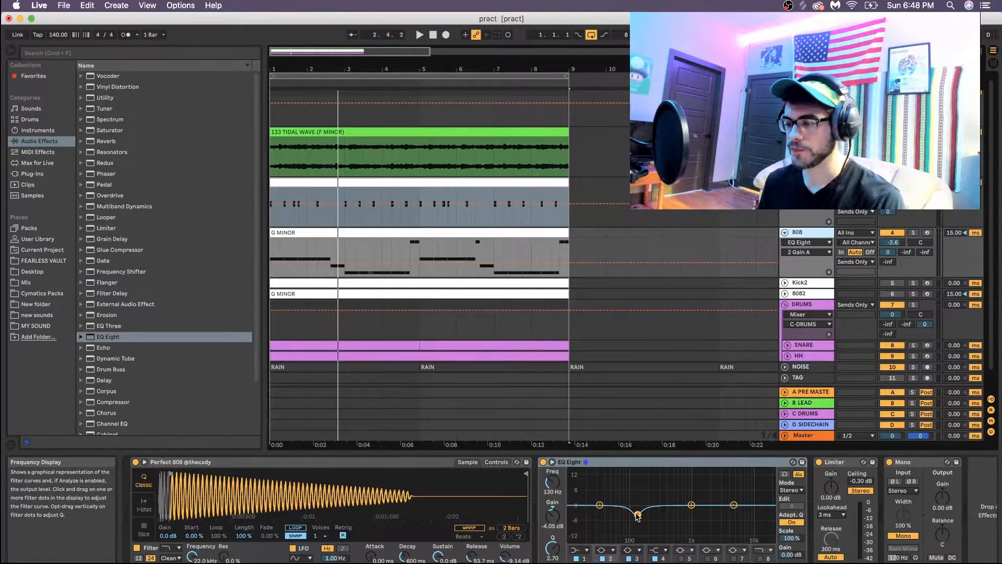
Step: Reset the gain of band 2 in the 808 track's EQ Eight to 0 dB
left_click(552, 508)
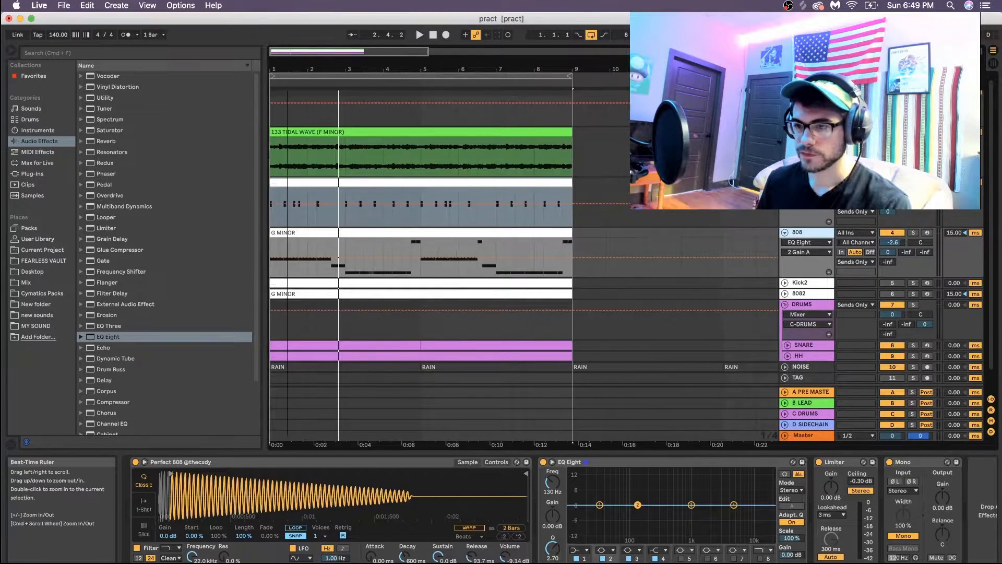
left_click_drag(273, 68, 273, 107)
left_click_drag(345, 107, 292, 71)
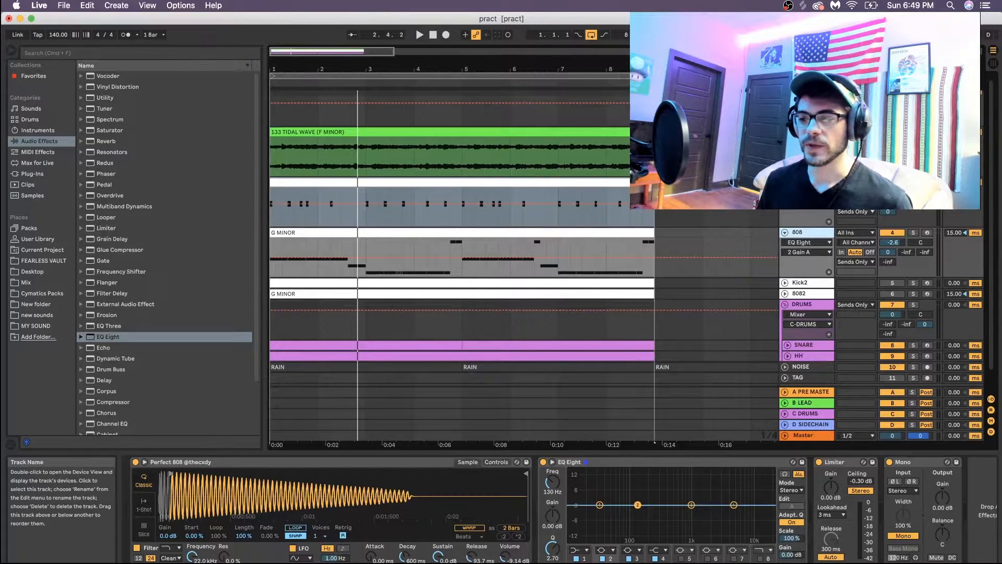
left_click(804, 183)
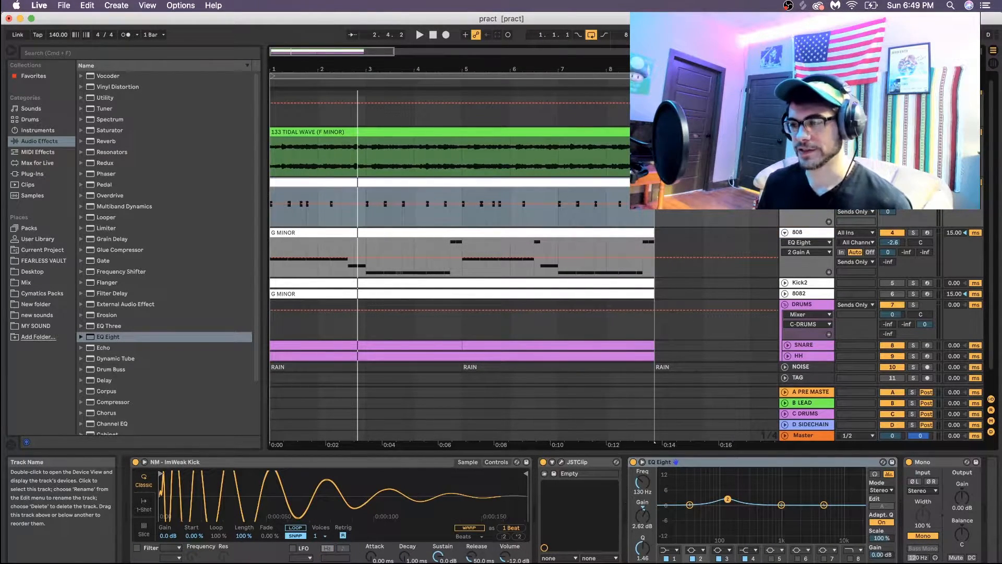
right_click(793, 182)
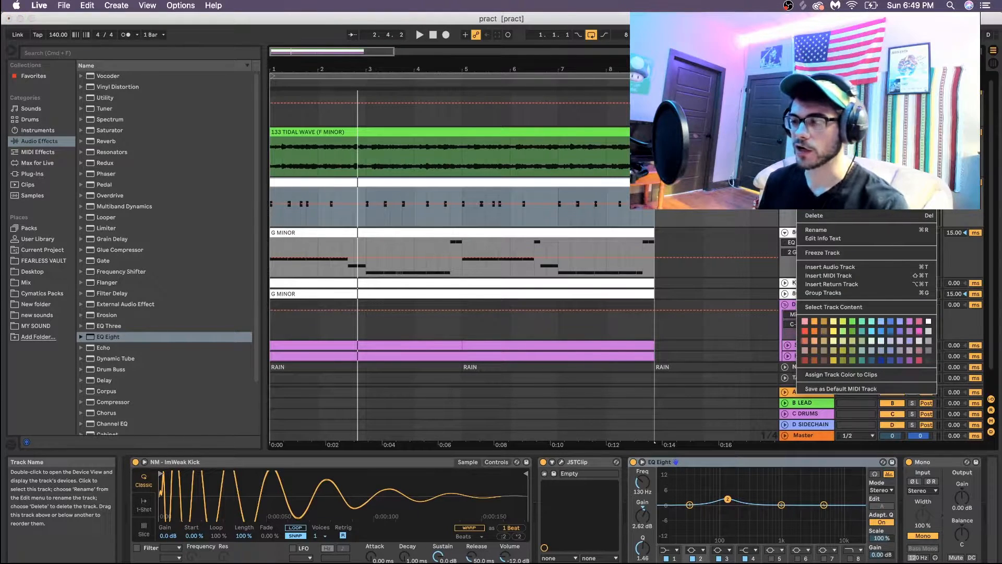
left_click(826, 253)
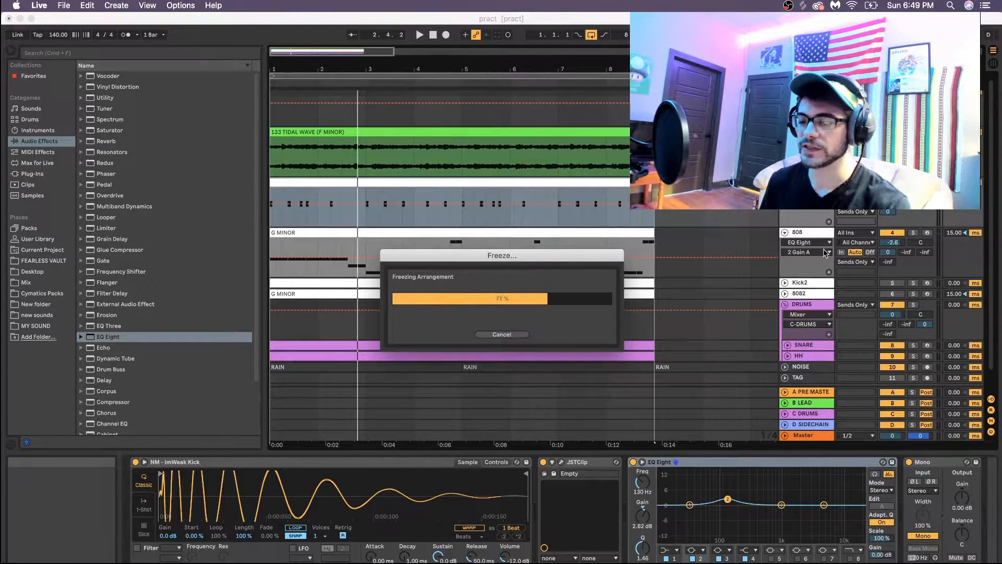
Step: Cut the EQ Eight out of the Kick track's device chain
right_click(676, 466)
left_click(706, 479)
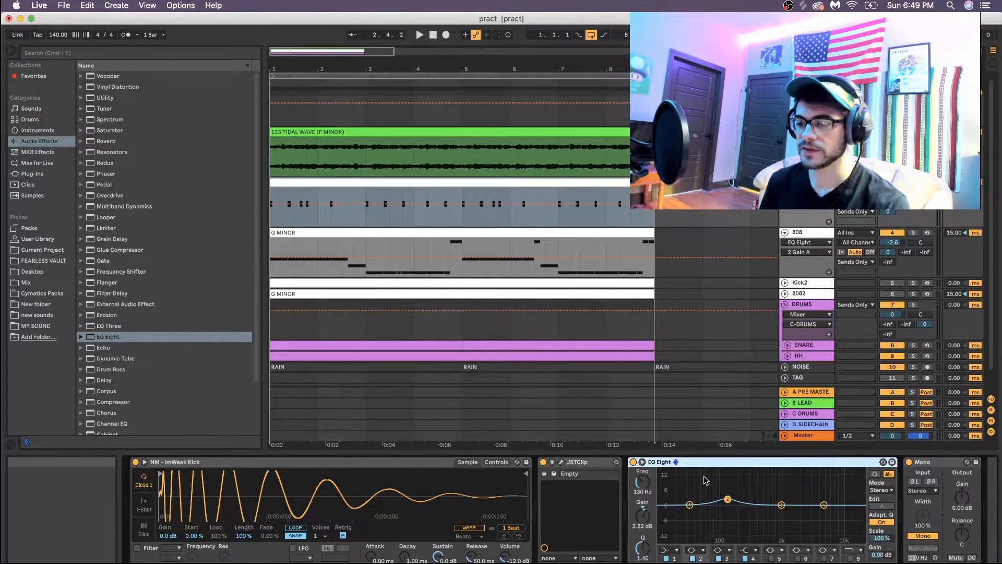
right_click(717, 463)
left_click(727, 466)
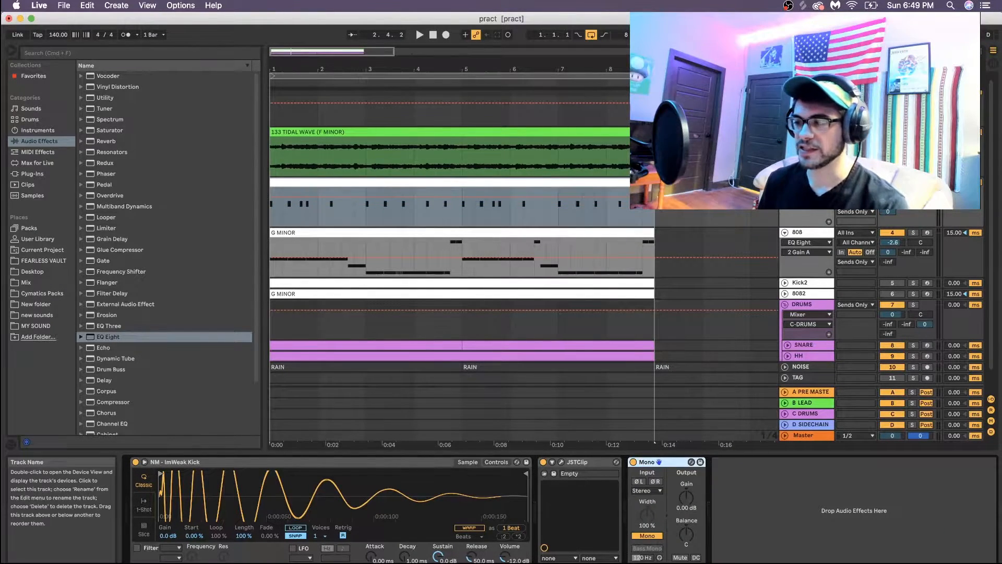
Step: Freeze and flatten the Kick track to audio, and paste the EQ Eight back onto it
right_click(807, 232)
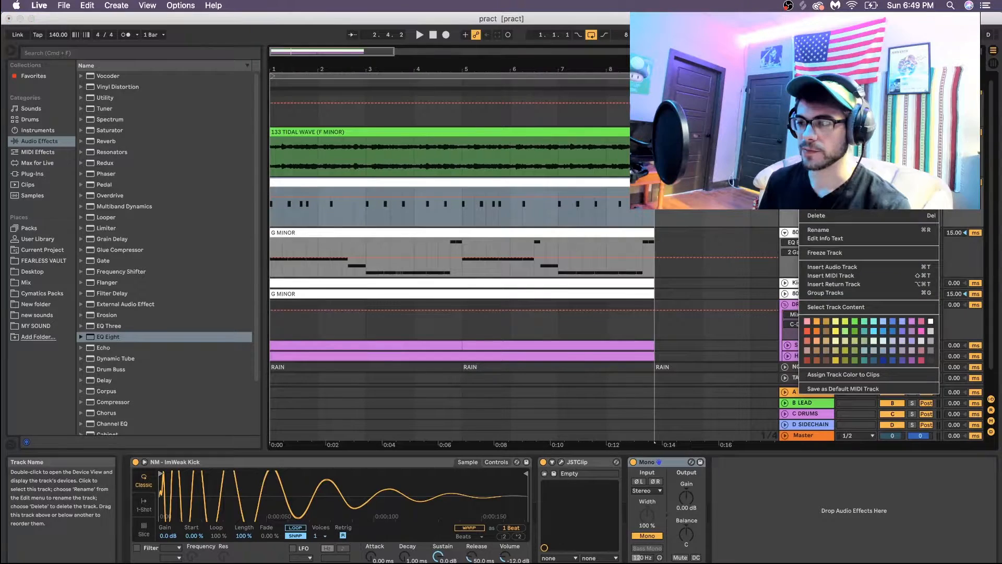
left_click(813, 252)
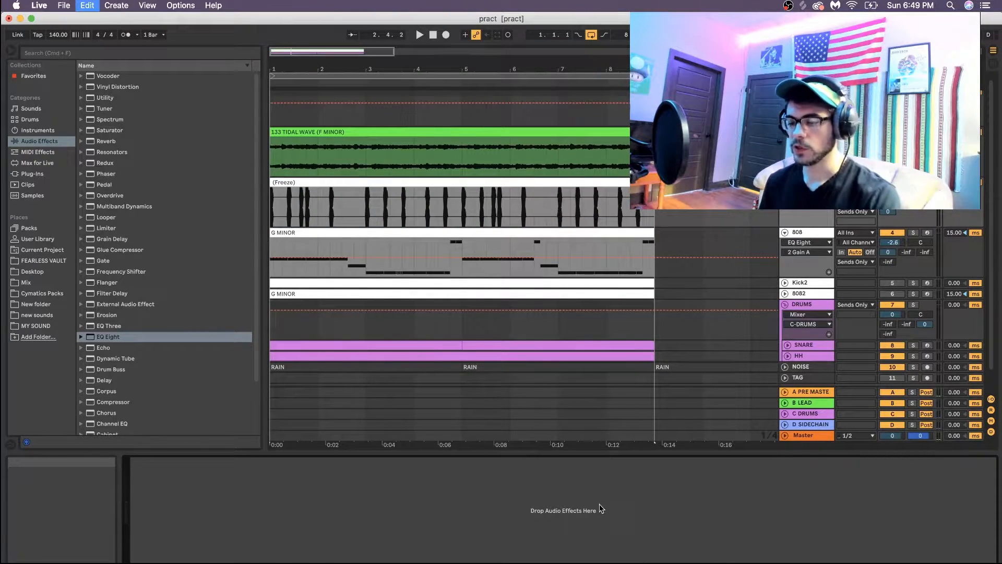
key("super+v")
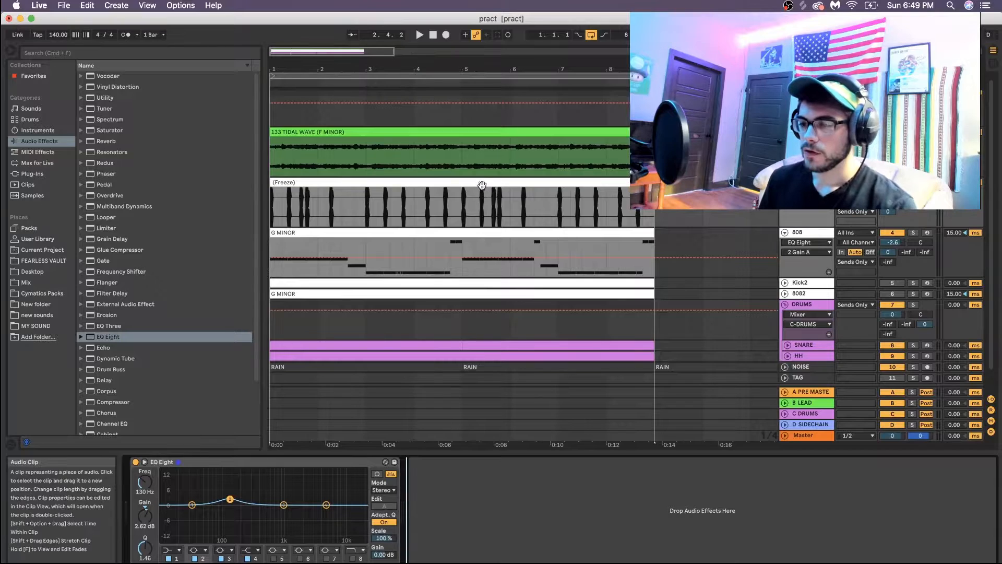
Step: Display the EQ Eight 2 Gain A automation envelope on the 808 track at the first kick hit
left_click(482, 185)
left_click(346, 238)
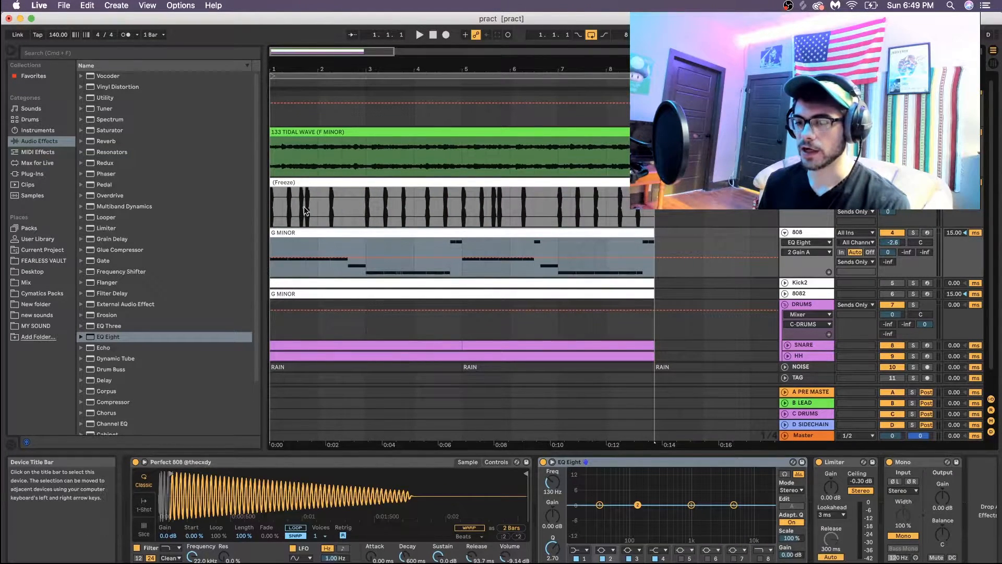
left_click_drag(278, 74, 277, 123)
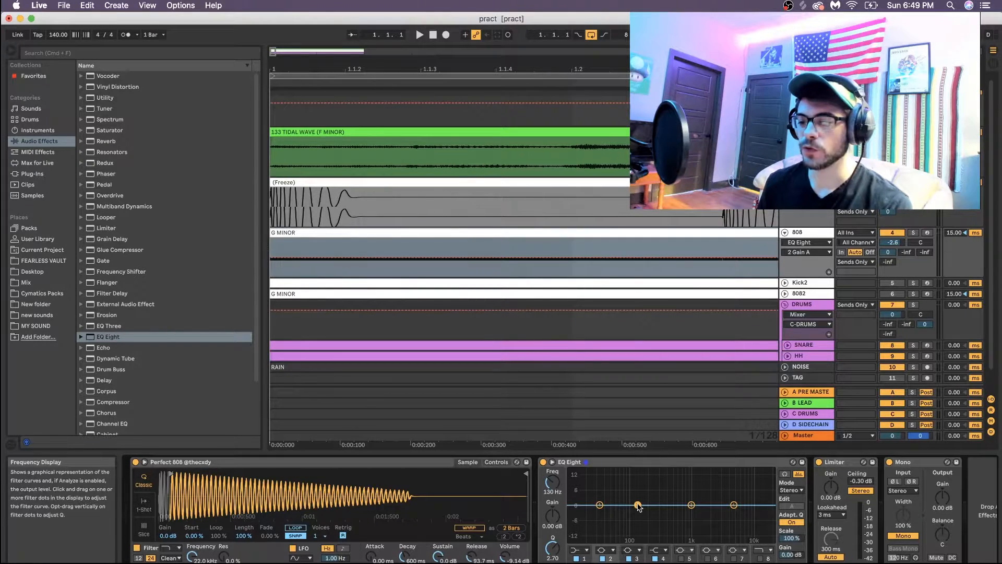
left_click(806, 242)
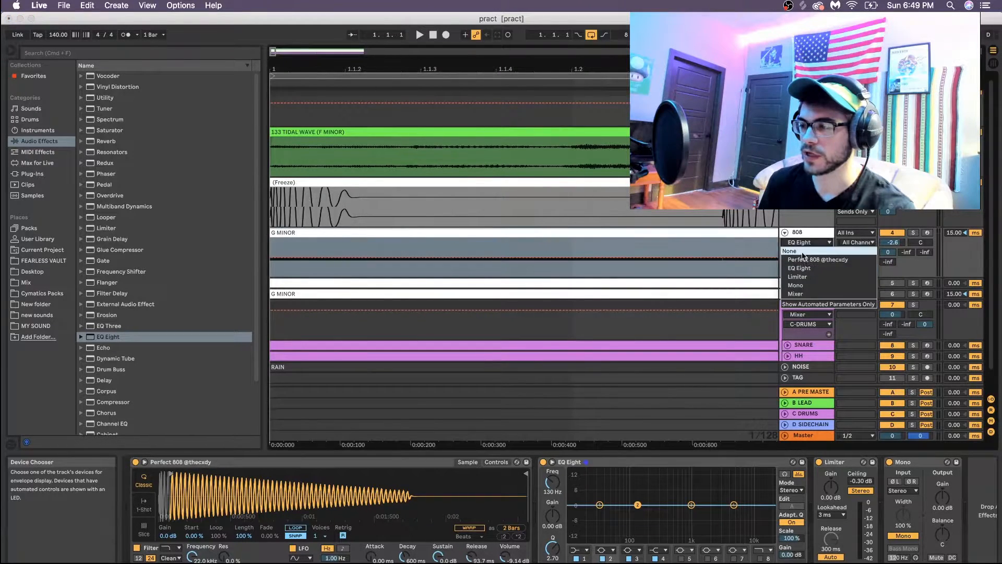
left_click(801, 269)
left_click(807, 253)
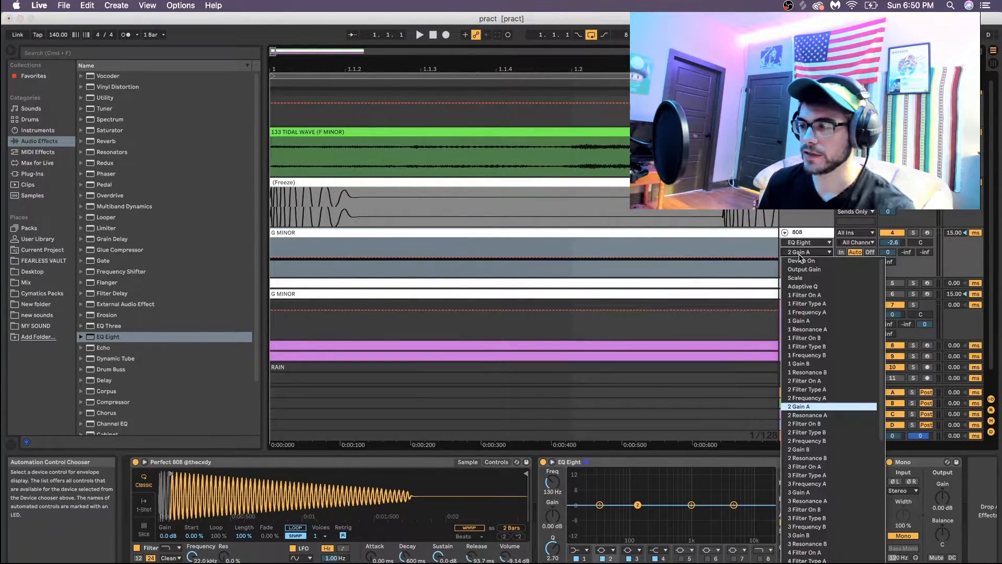
left_click(799, 406)
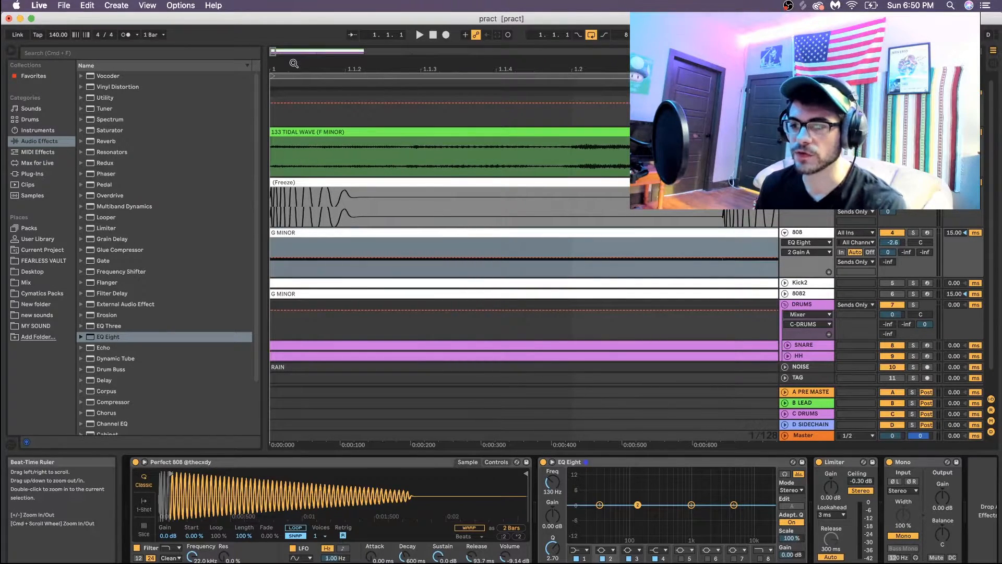
Step: Draw a curved 2 Gain A dip on the 808, rising from -15 dB at the first kick's start to 0 dB at its end
left_click_drag(293, 62, 404, 168)
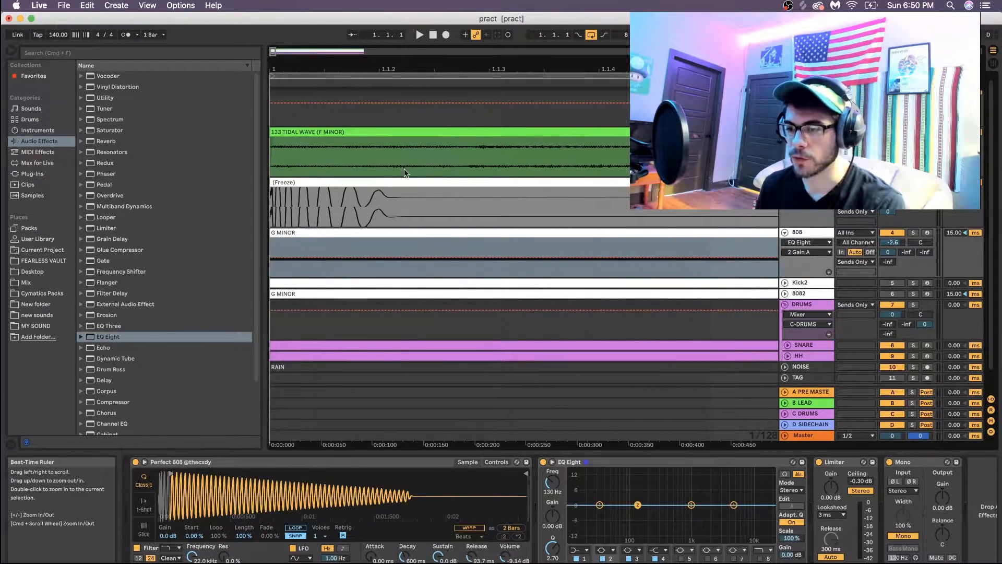
left_click(379, 257)
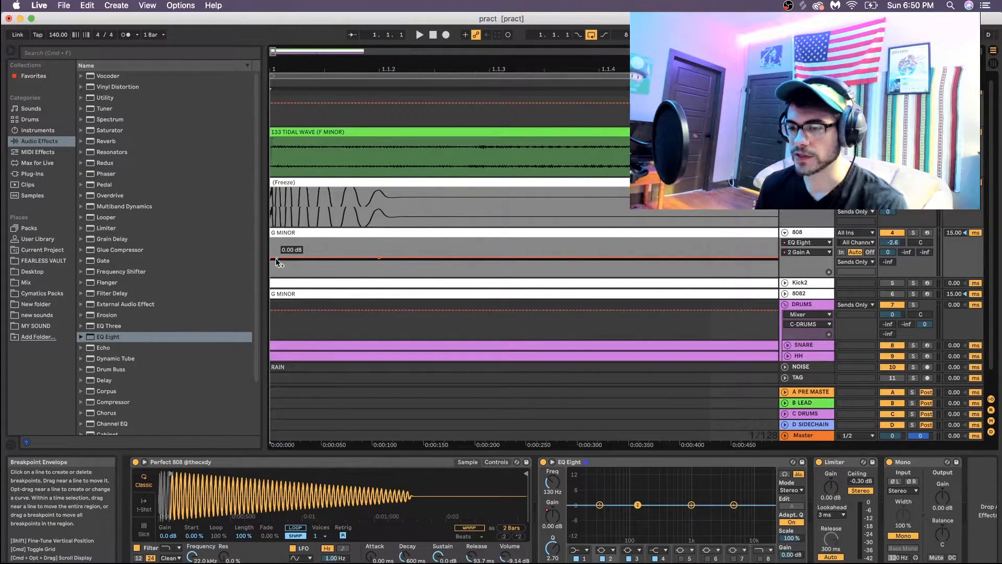
left_click_drag(284, 258, 352, 276)
key("super+z")
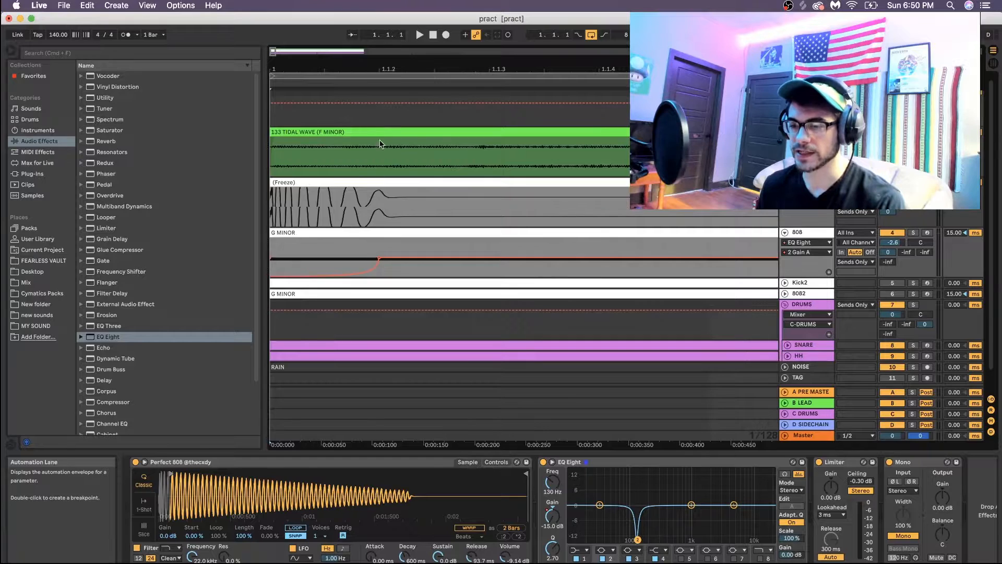
Step: Play back the first beats and review how the gain dip moves the 808's EQ Eight curve
left_click_drag(379, 69, 377, 40)
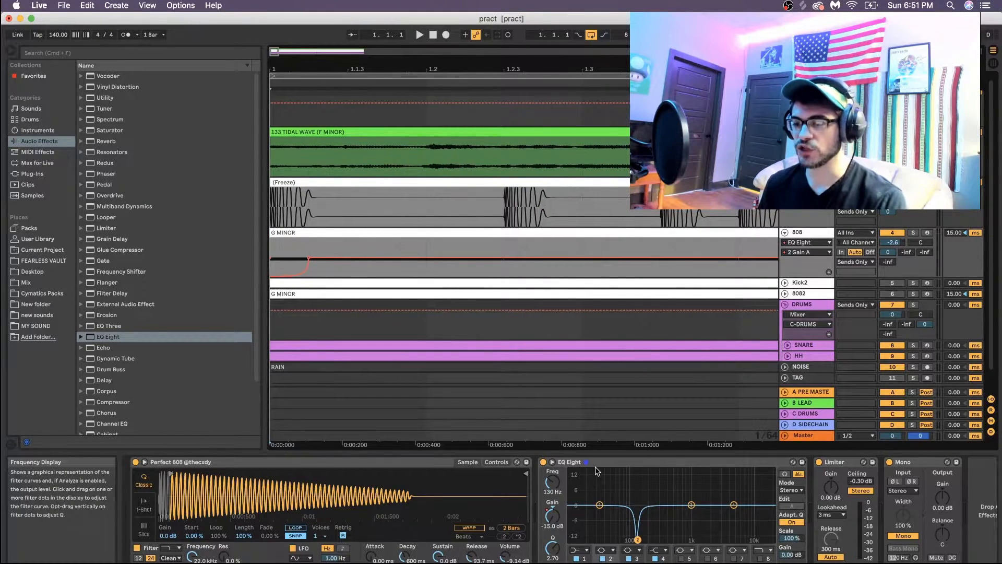
left_click(575, 463)
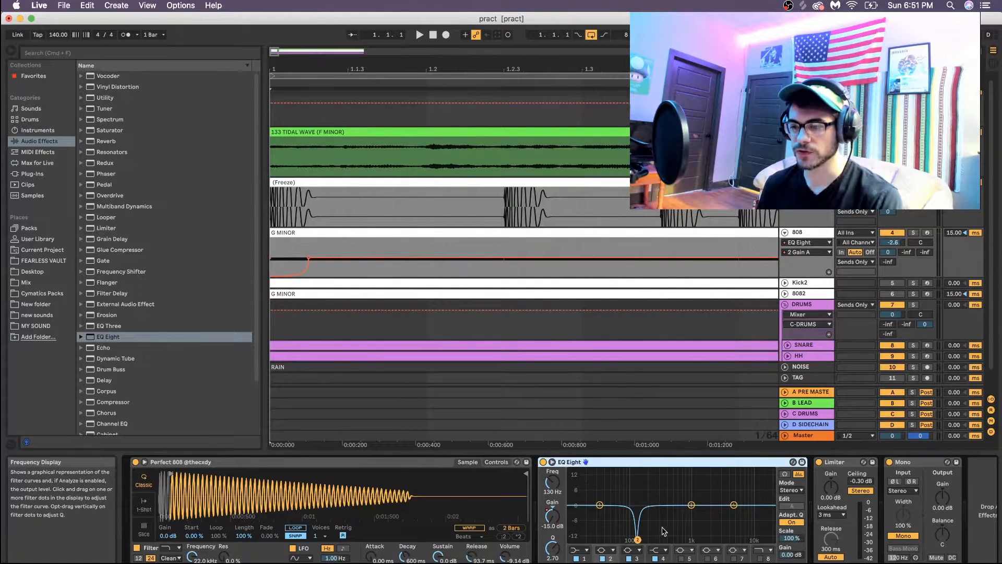
key("space")
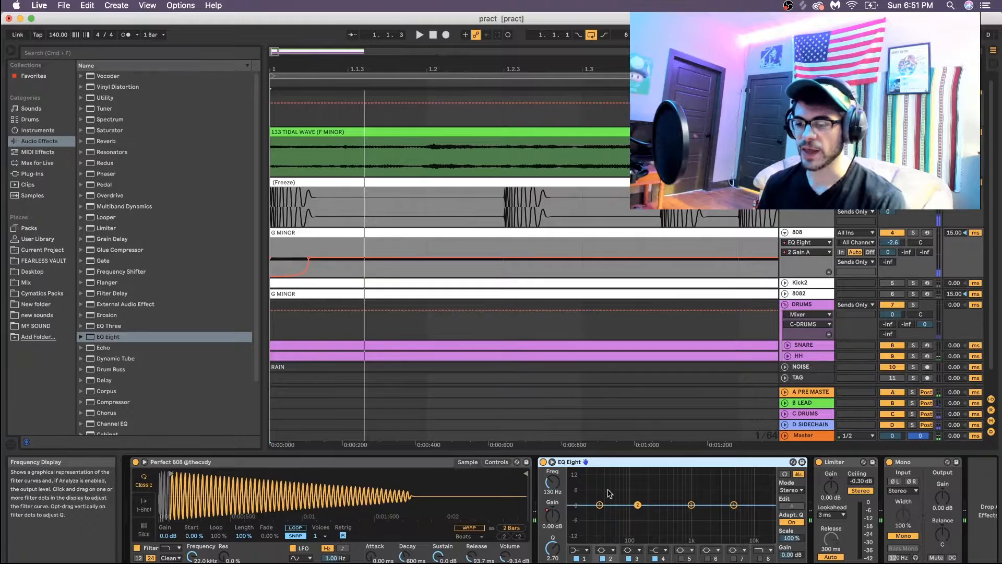
key("space")
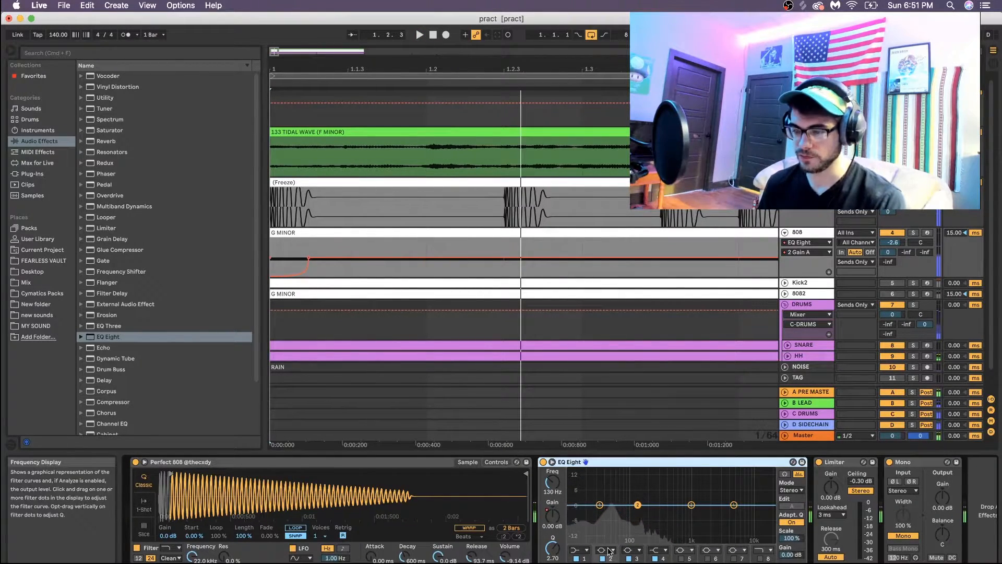
Step: Widen band 2 of the 808's EQ Eight to a Q of 0.39
key("space")
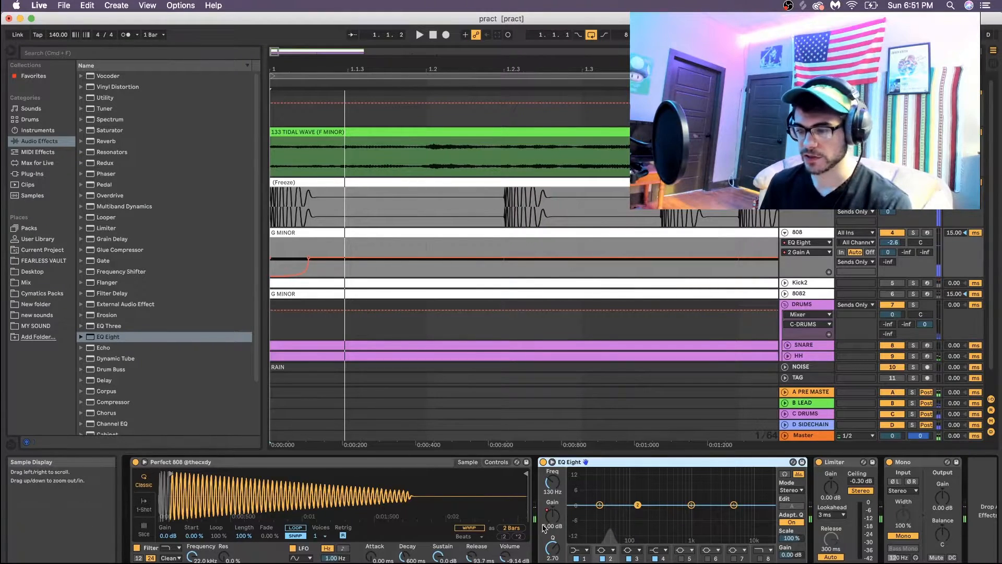
left_click_drag(550, 554, 552, 561)
key("space")
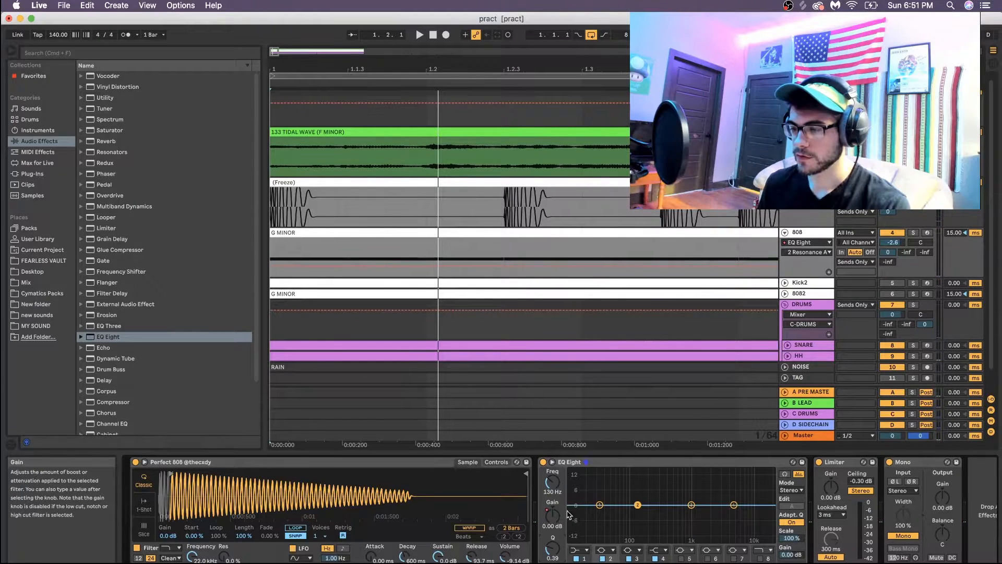
Step: Switch the 808's automation view back to 2 Gain A and place that envelope in its own lane
left_click(828, 254)
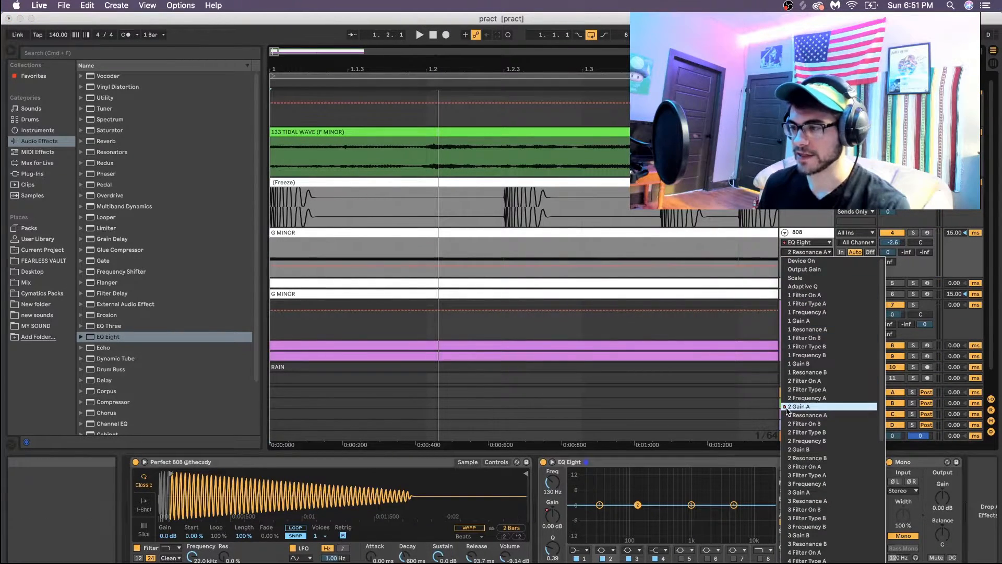
left_click(804, 414)
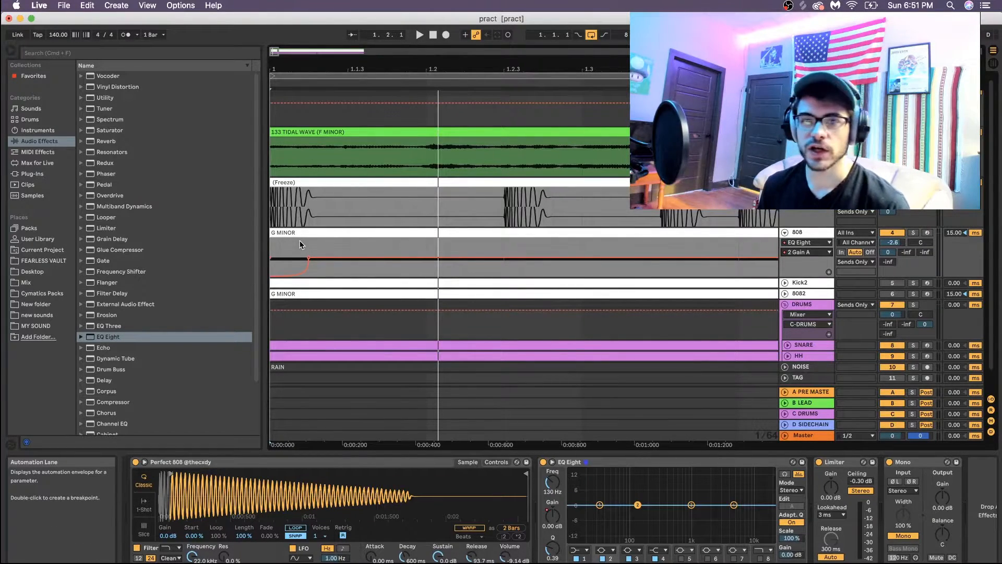
left_click(828, 272)
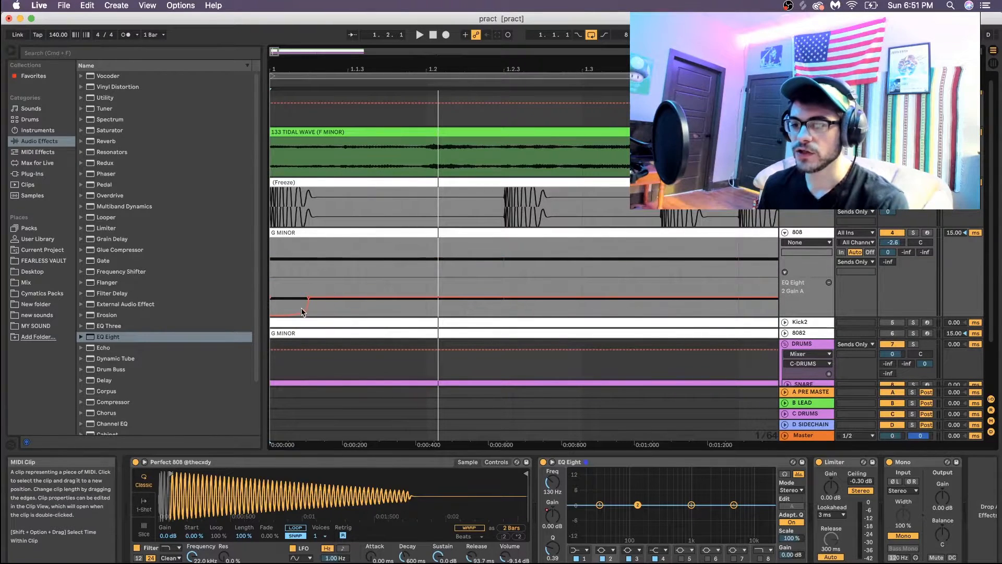
Step: Copy the first 2 Gain A dip and paste it at the start of every following kick hit
left_click_drag(311, 287, 241, 278)
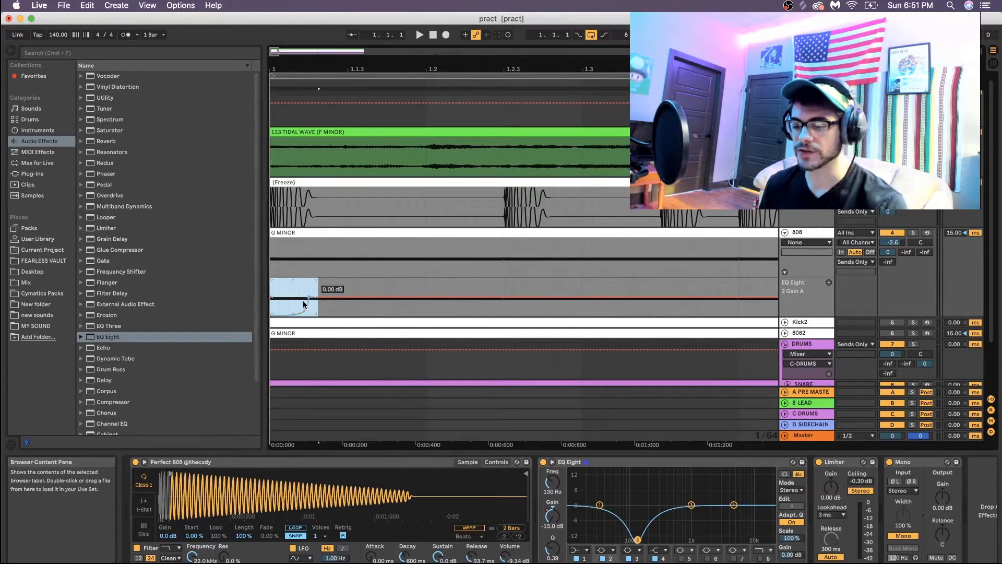
left_click(504, 290)
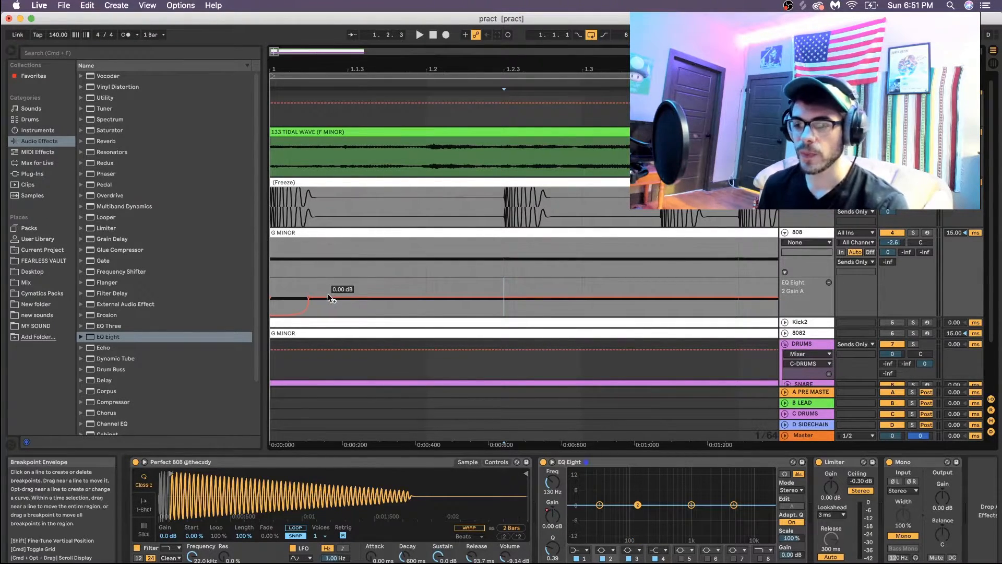
key("super+v")
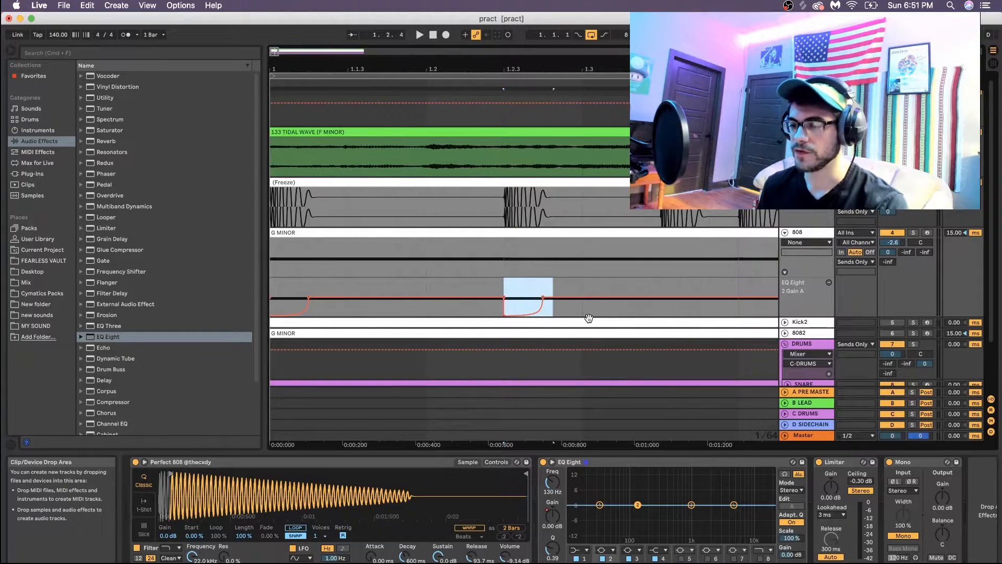
left_click(660, 276)
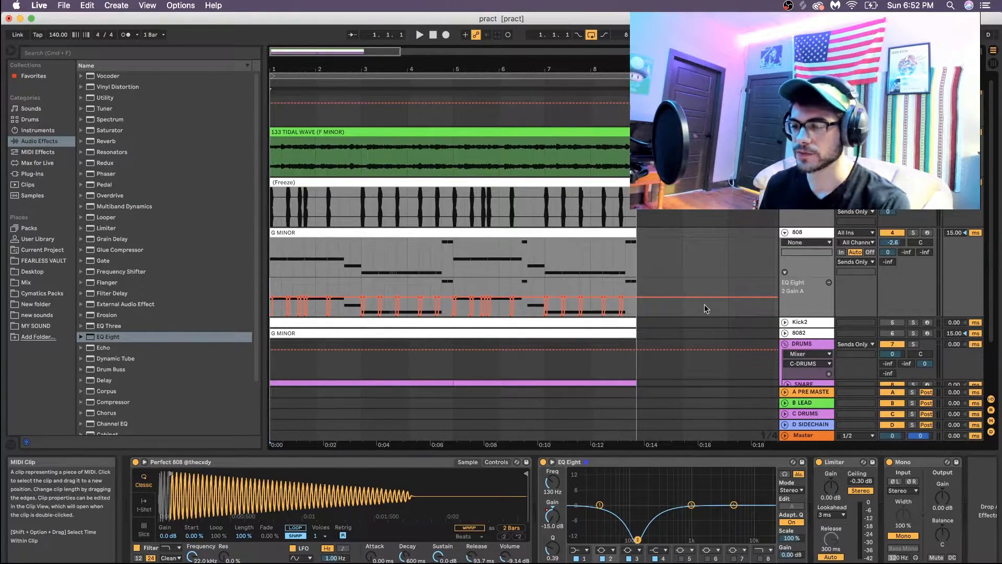
Step: Play back the arrangement in full and with the 808 soloed to check the automated dips
key("space")
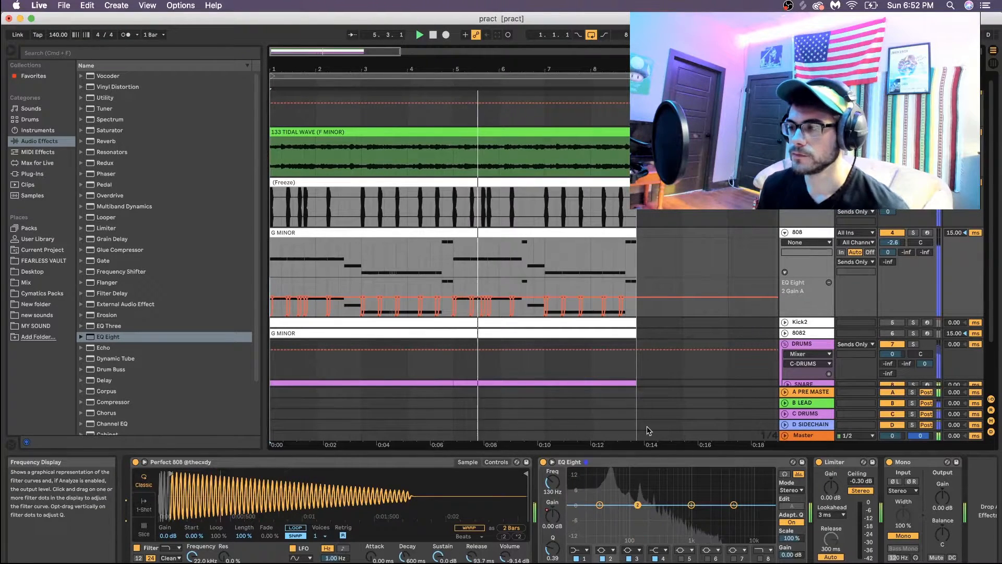
key("space")
left_click(914, 233)
key("space")
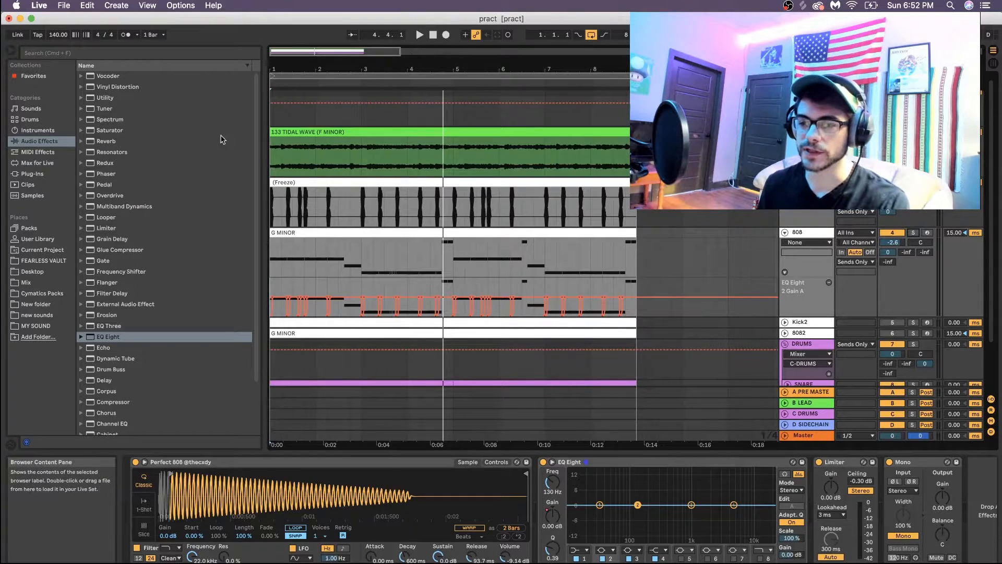
Step: Nudge the 0 dB breakpoint ending the first 2 Gain A dip to line up with the kick's tail
left_click_drag(287, 68, 726, 220)
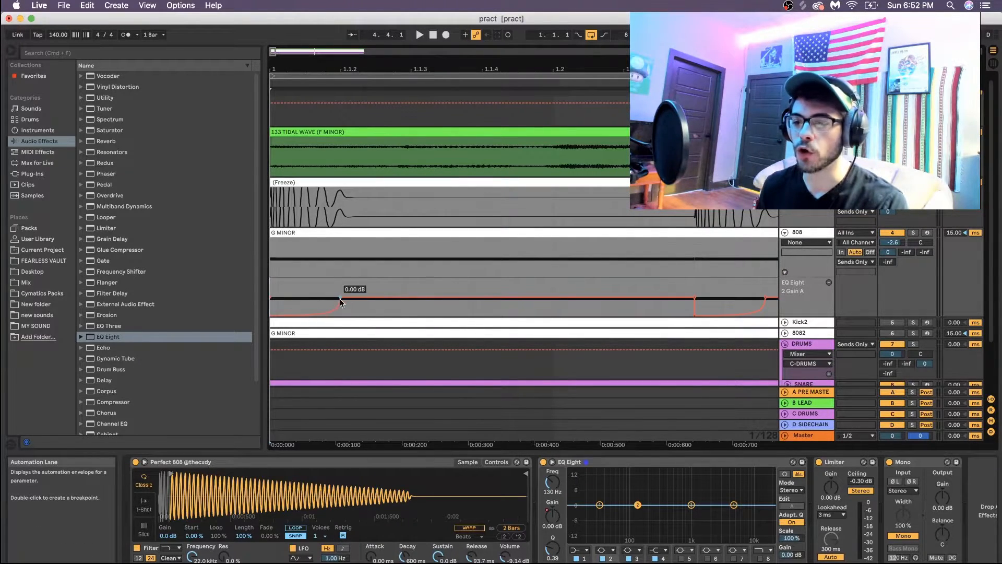
mouse_move(342, 298)
left_mouse_down()
mouse_move(314, 298)
mouse_move(341, 298)
left_mouse_up()
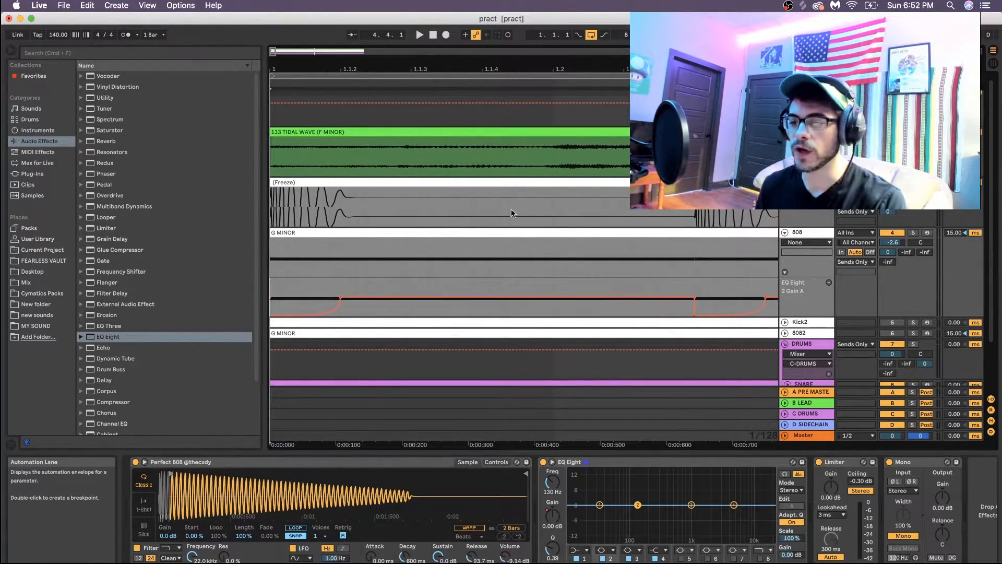
Step: Check Kick2's boost band at about 130 Hz in FabFilter Pro-Q 3 and its Natural Phase processing mode
left_click_drag(507, 65, 508, 11)
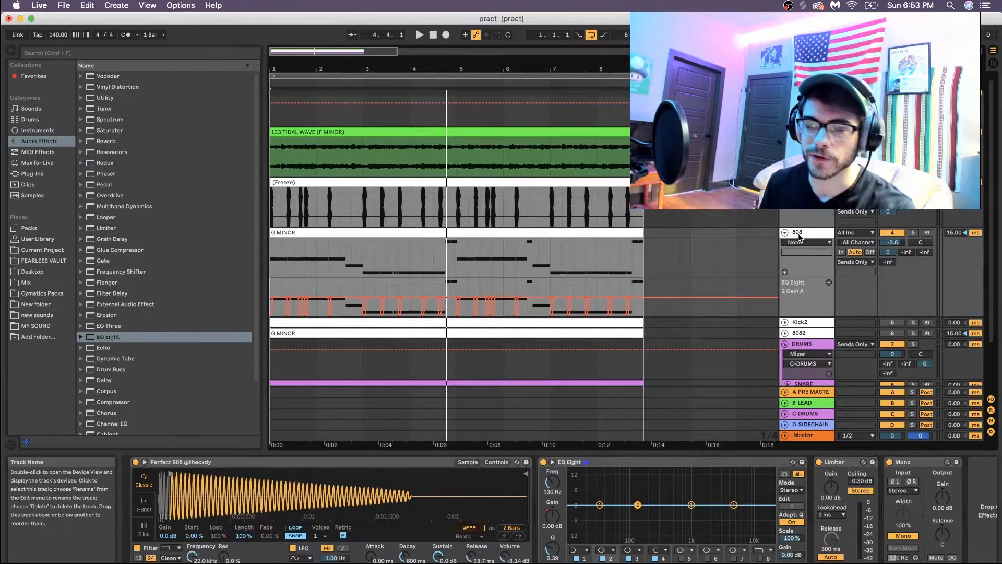
key("Down")
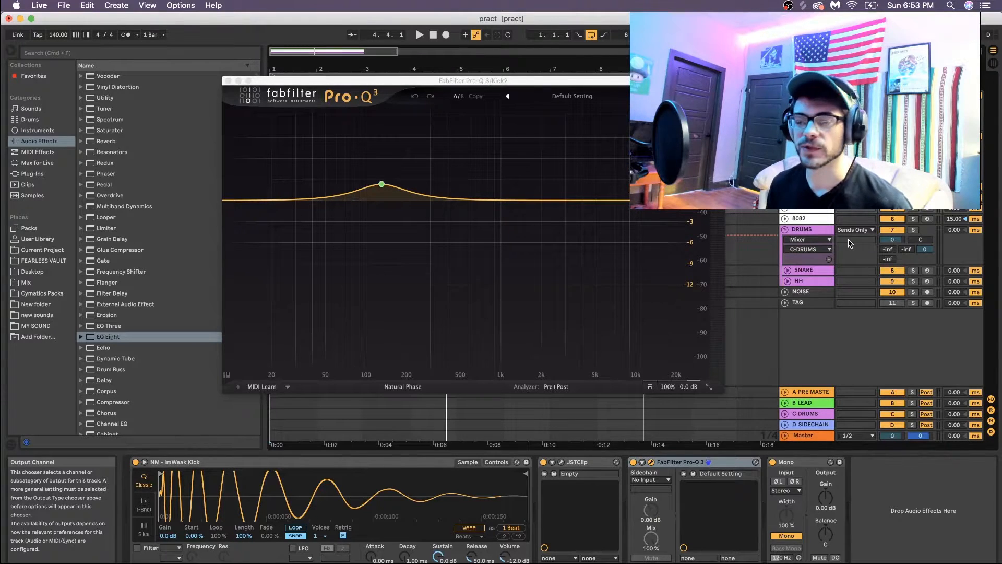
left_click(381, 185)
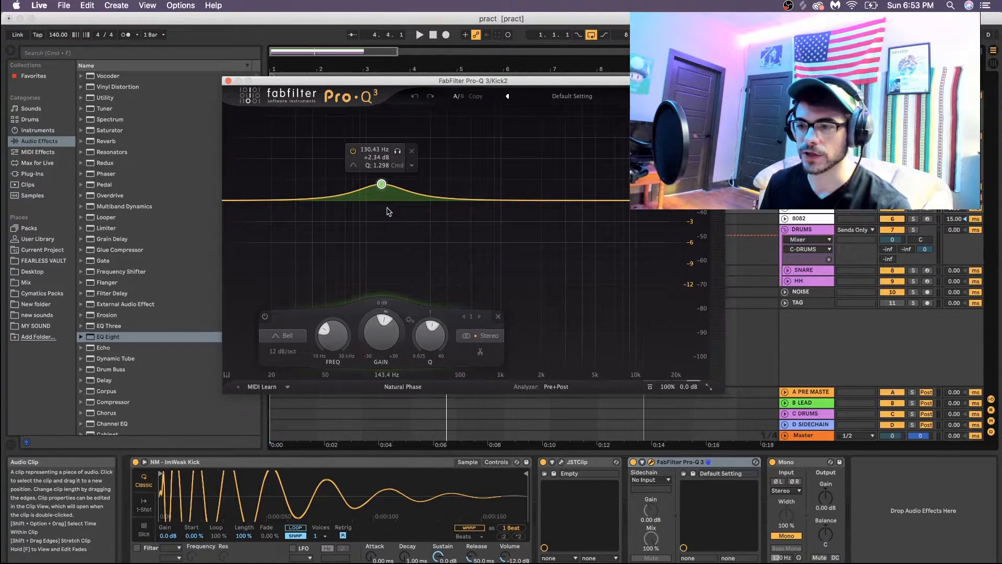
left_click(406, 386)
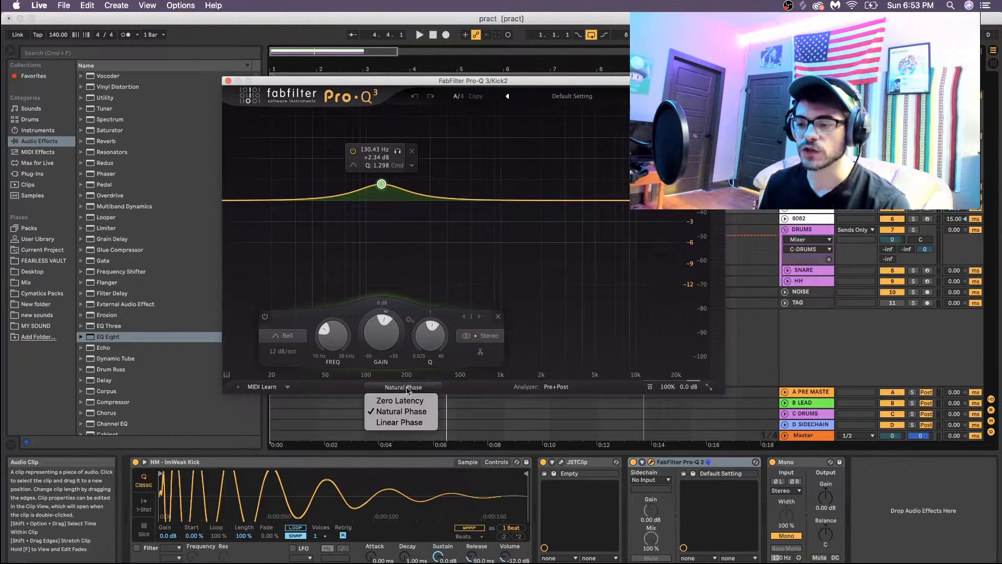
left_click(394, 417)
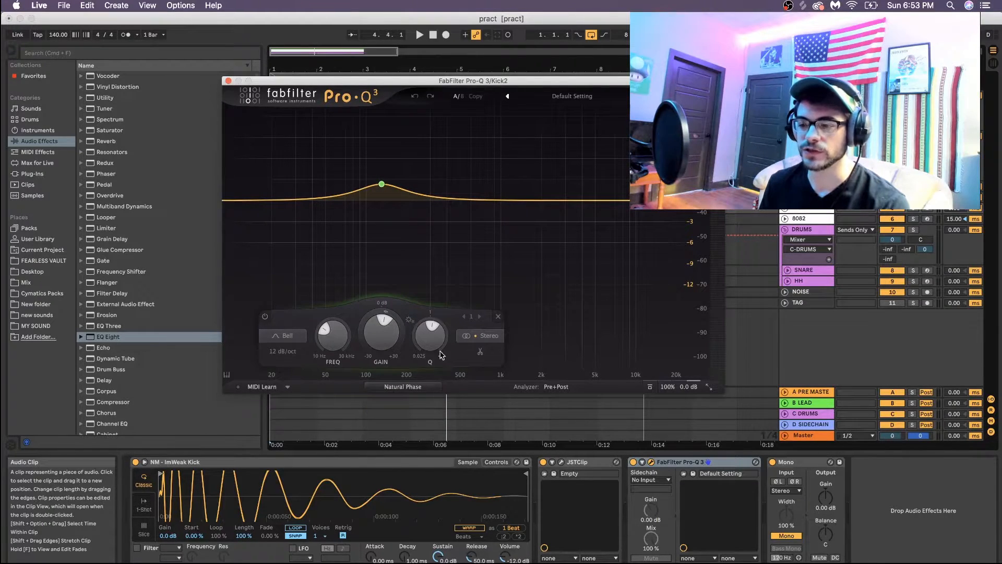
left_click(228, 81)
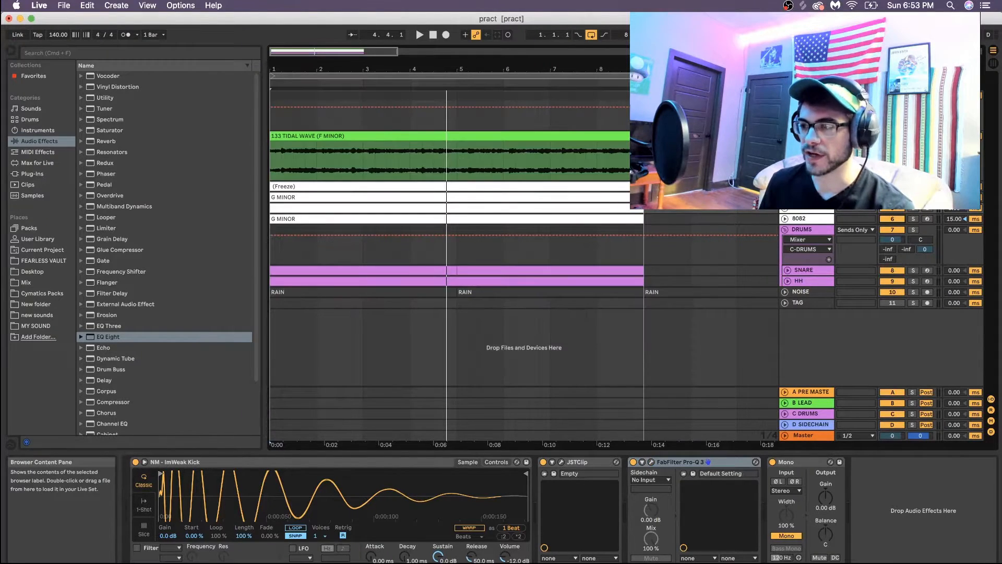
Step: In 8082's FabFilter Pro-Q 3, give the 131 Hz band a dynamic range of about -5 dB and turn off its automatic threshold
left_click(800, 218)
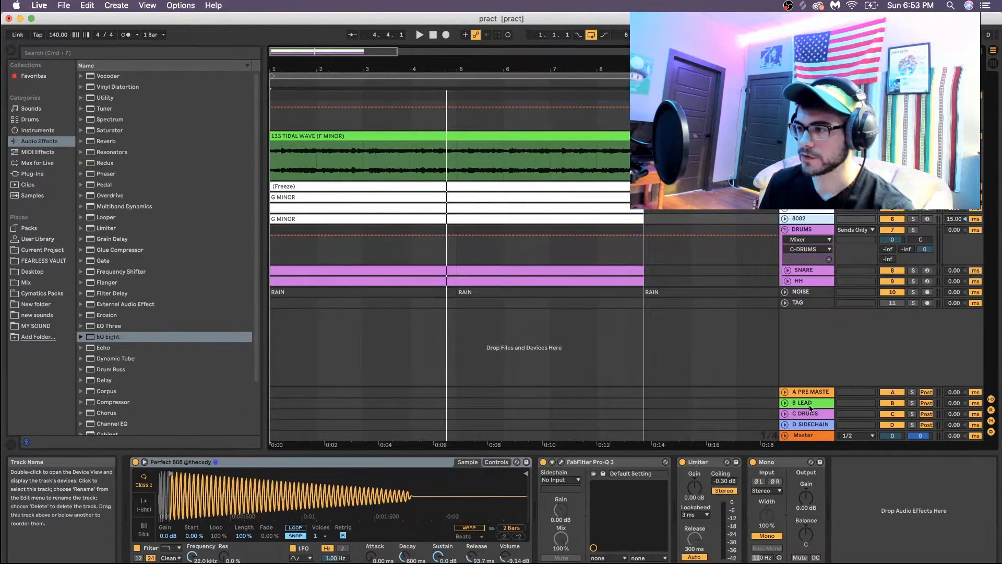
left_click(561, 462)
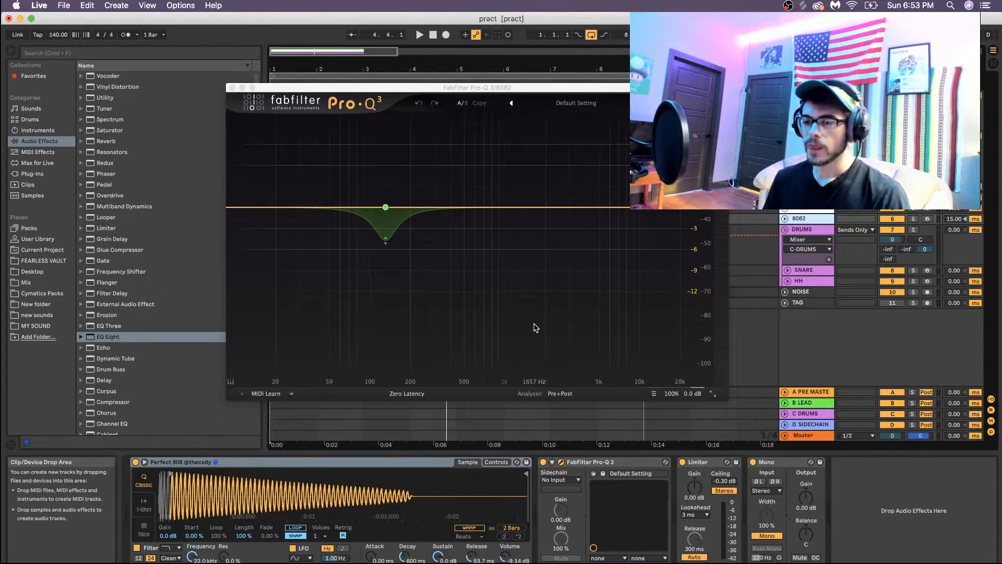
left_click(385, 208)
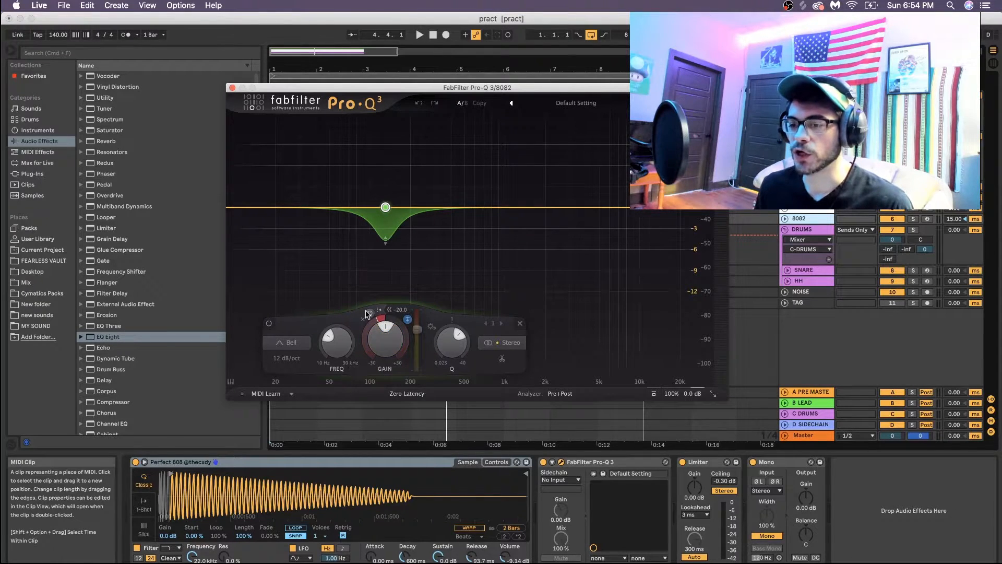
left_click_drag(380, 313, 463, 245)
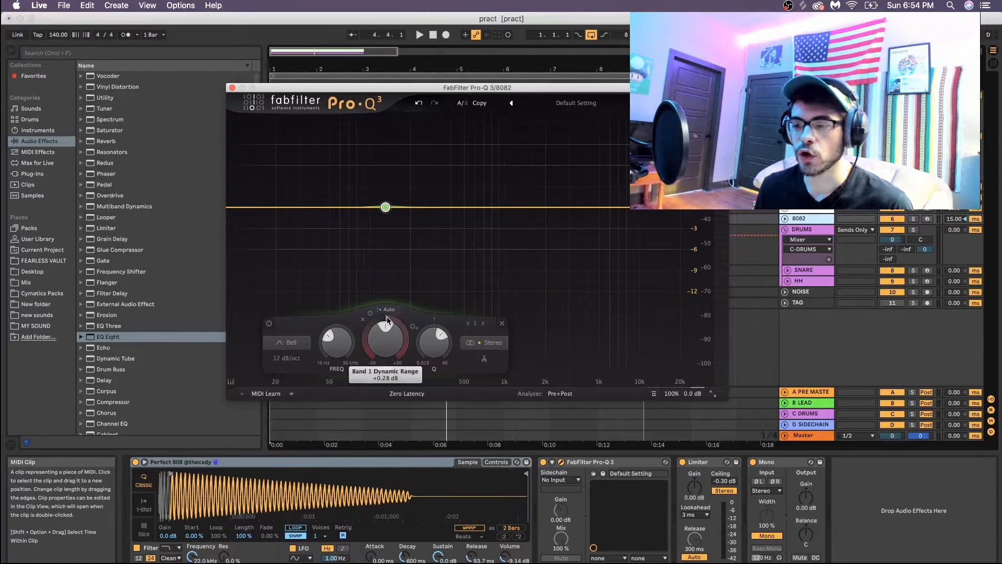
left_click_drag(387, 320, 358, 389)
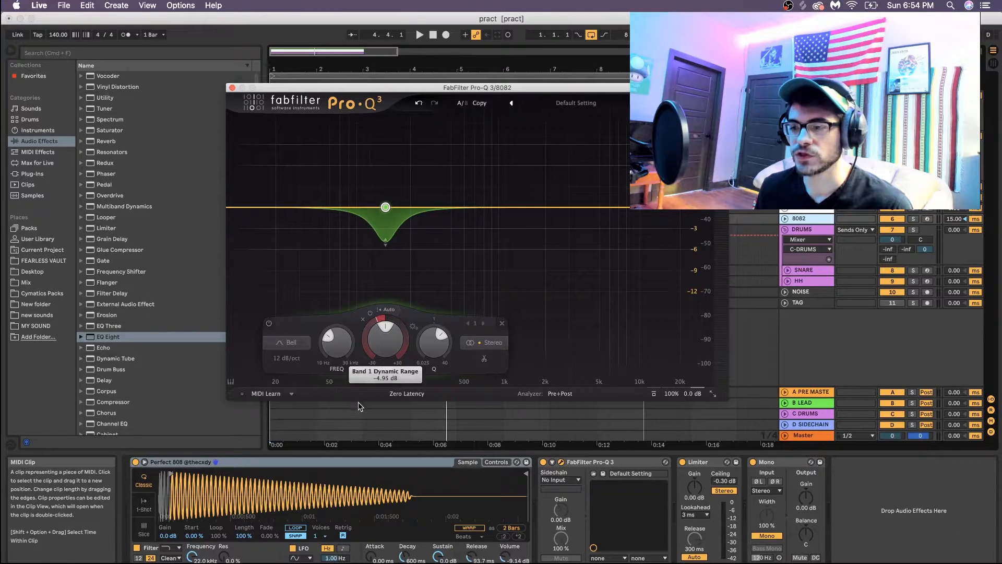
left_click_drag(358, 402, 359, 394)
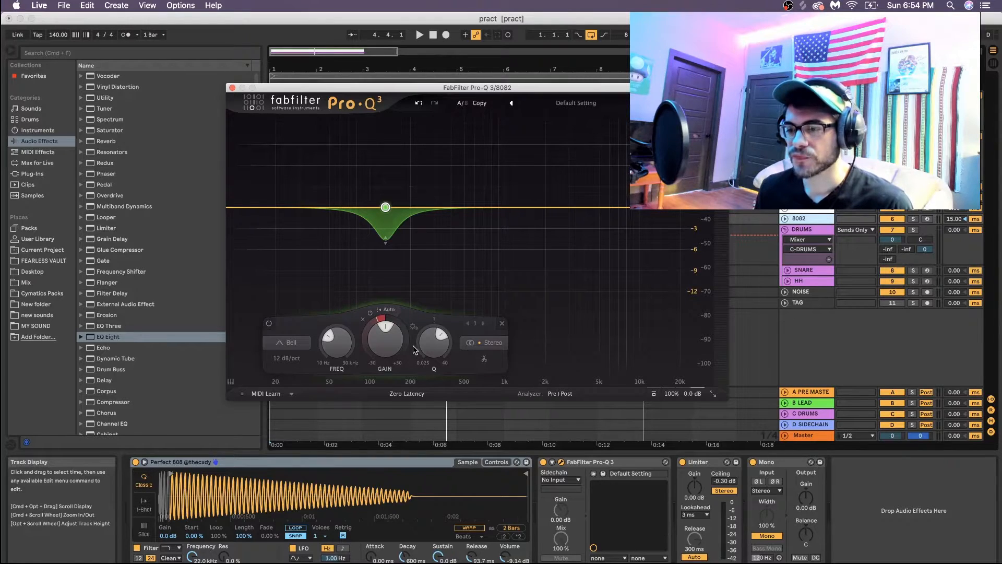
left_click(384, 309)
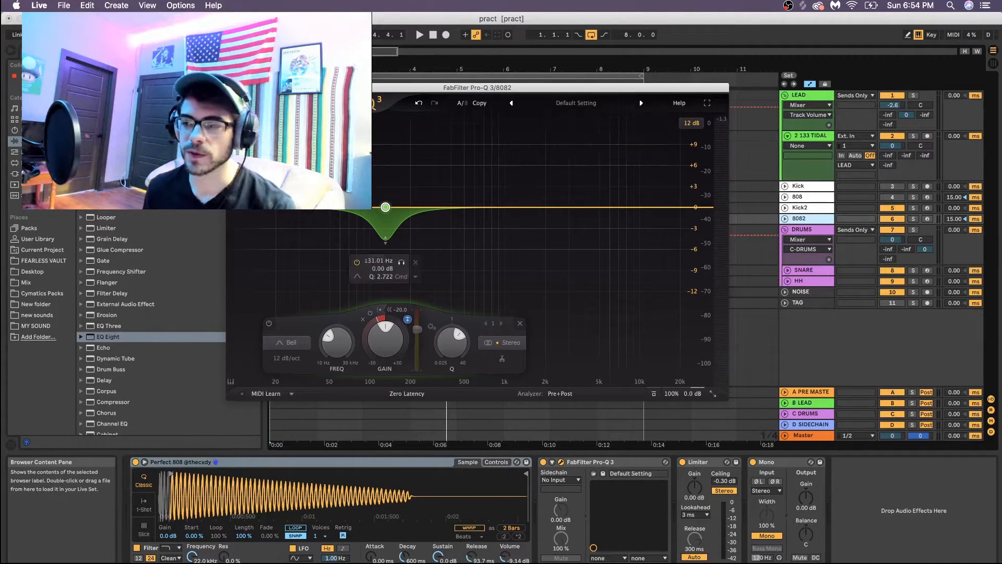
Step: Close 8082's equalizer window and switch to Session View
left_click(232, 87)
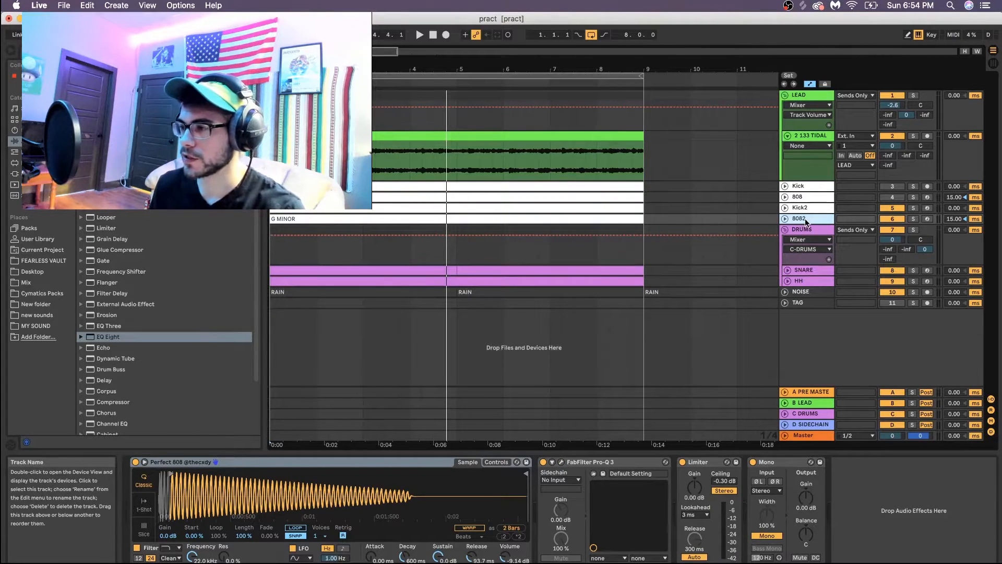
left_click(992, 63)
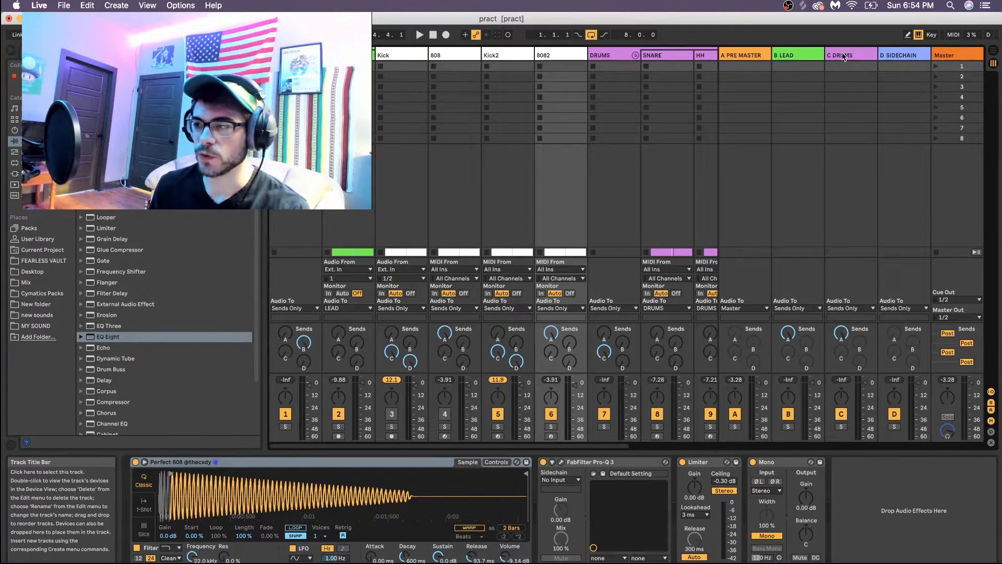
left_click(868, 57)
right_click(868, 57)
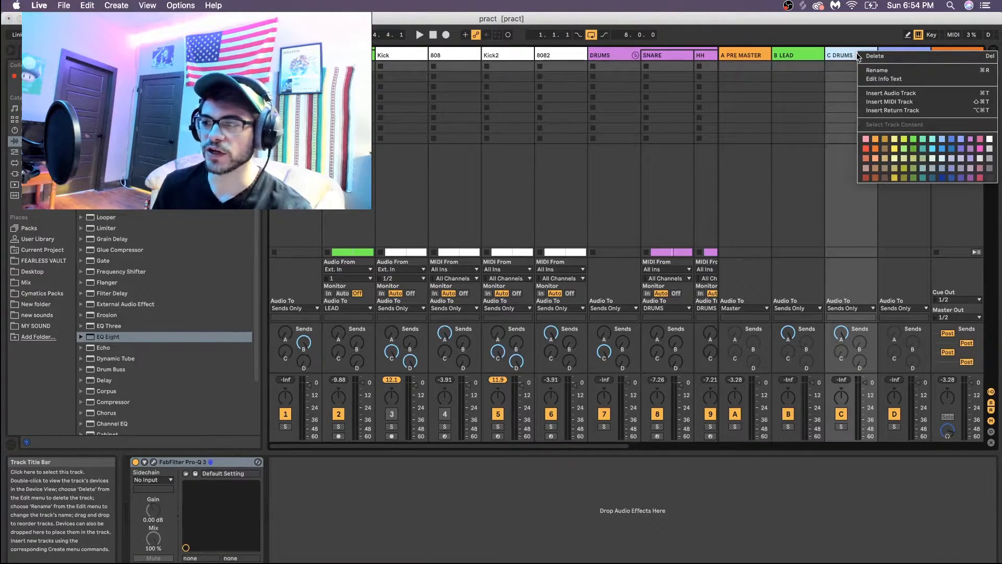
left_click(852, 114)
Step: Route the D SIDECHAIN return track's output to the stereo side chain input of track 8082
left_click(905, 57)
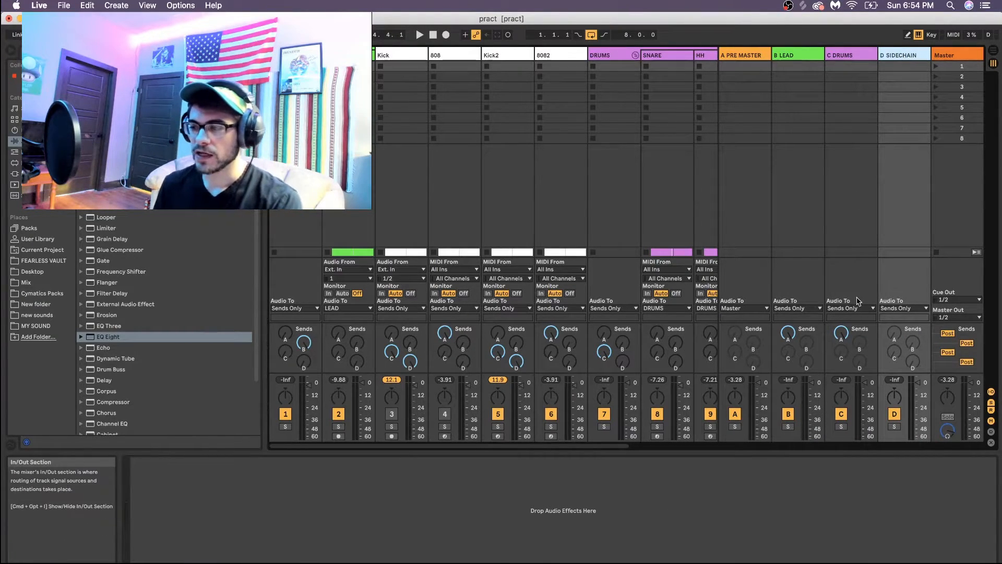
left_click(903, 308)
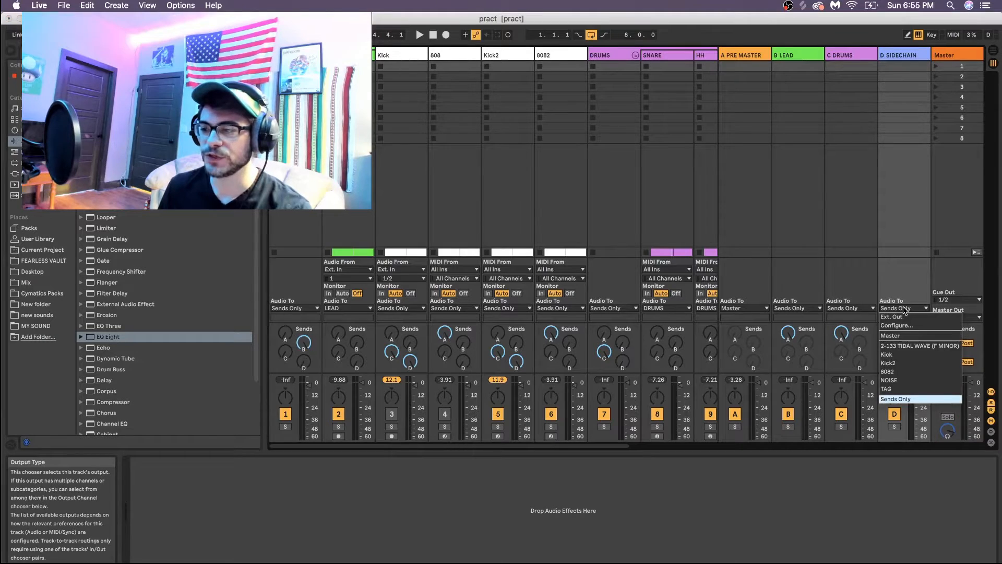
left_click(897, 372)
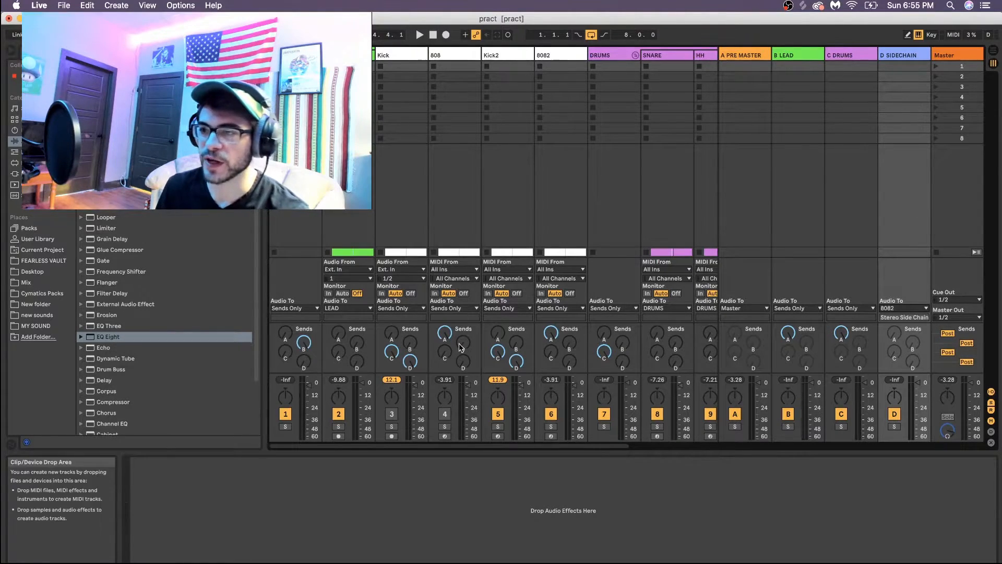
Step: Play the song with 8082's FabFilter Pro-Q 3 open to watch the dynamic band react to the kick
left_click(547, 55)
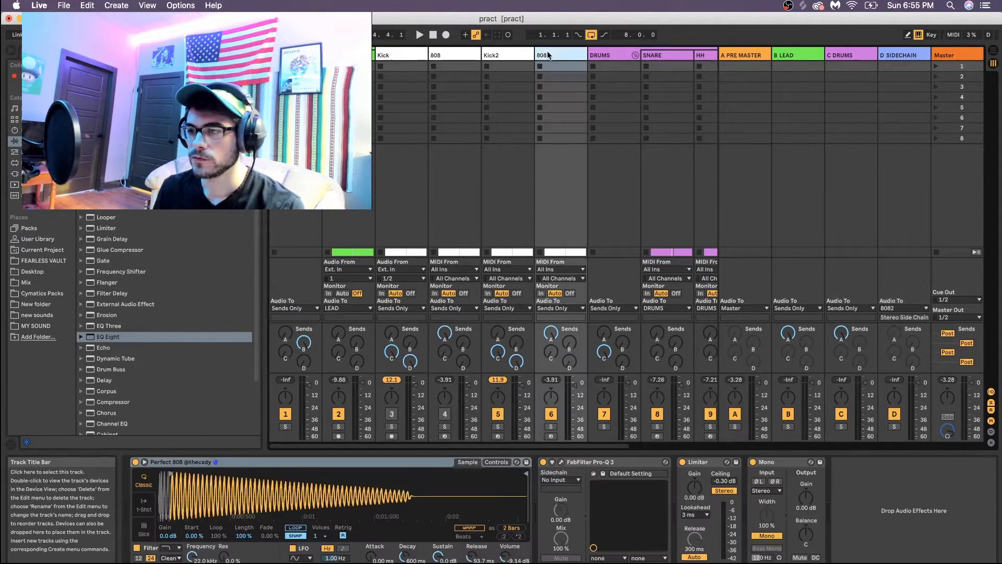
left_click(561, 462)
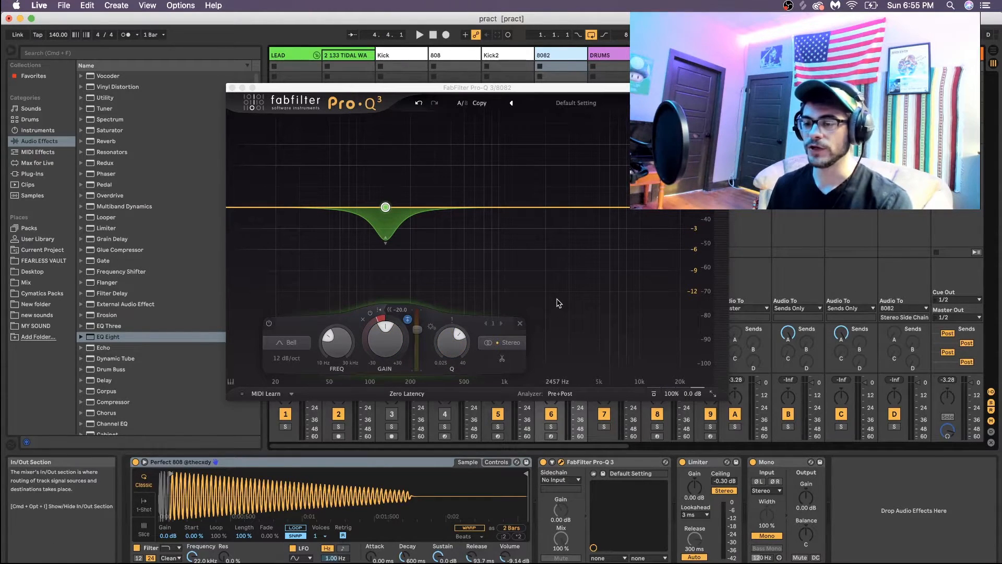
key("space")
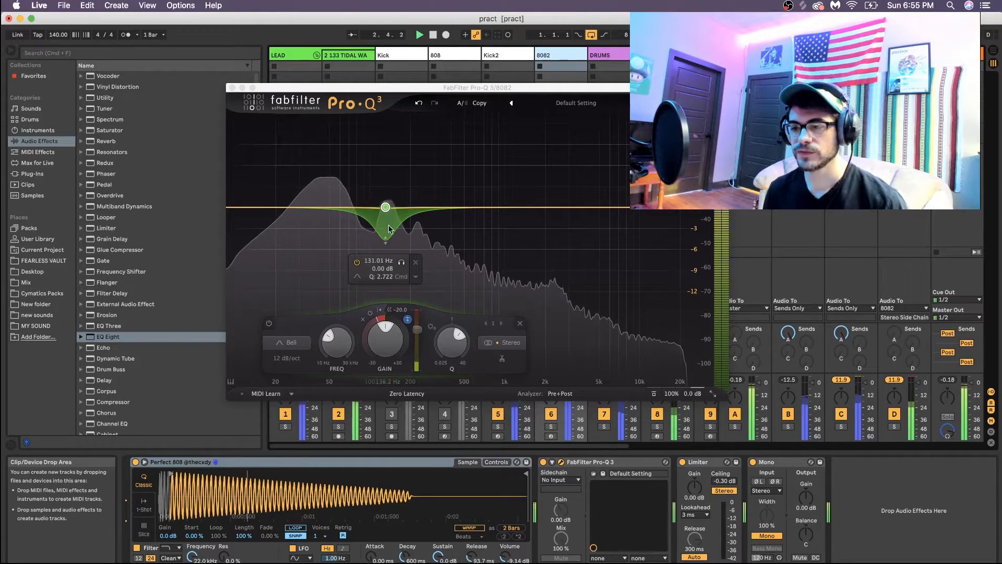
left_click(500, 271)
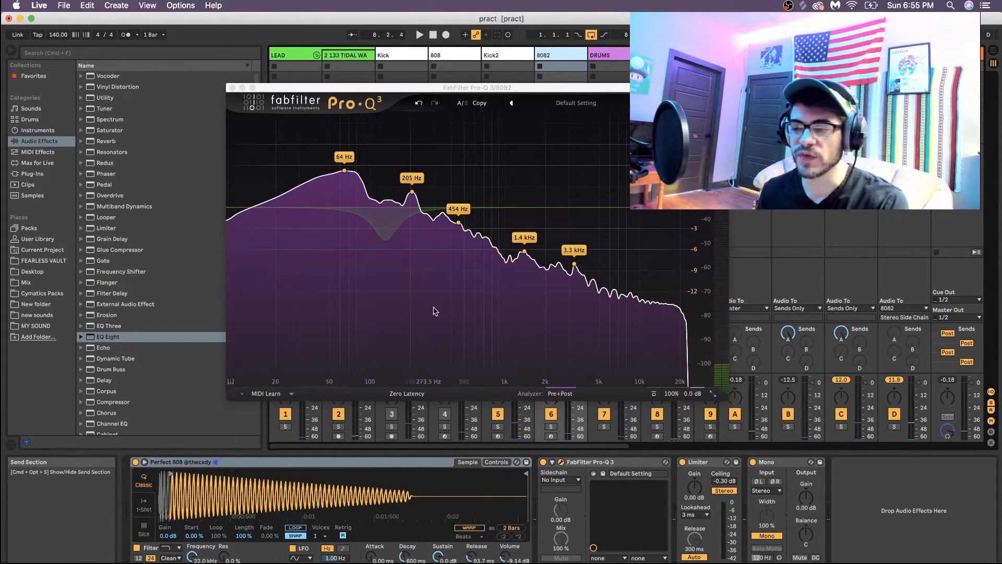
Step: Widen 8082's 131 Hz dynamic band to a Q of about 2.018 and close the equalizer
left_click(386, 227)
left_click_drag(452, 326, 447, 351)
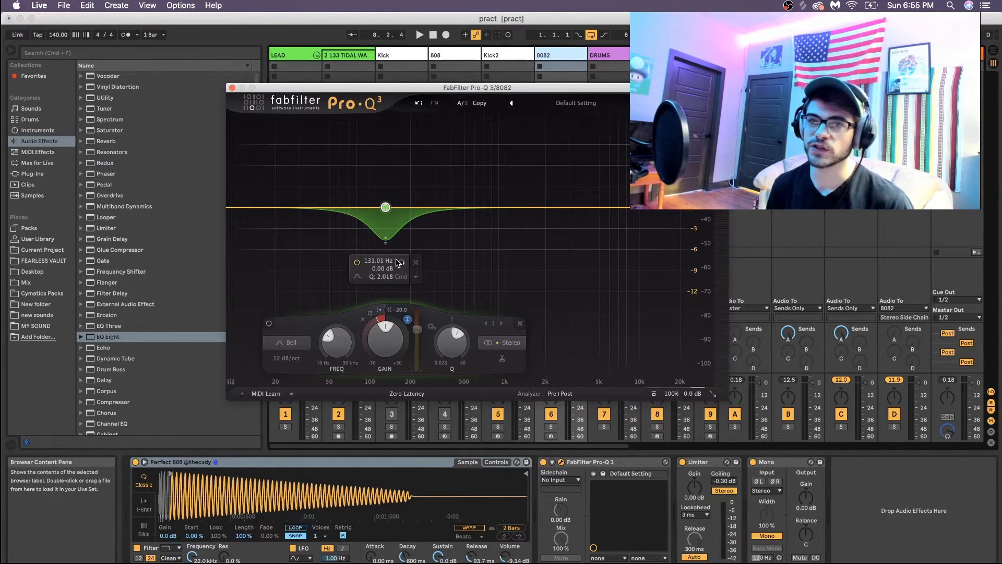
left_click(232, 87)
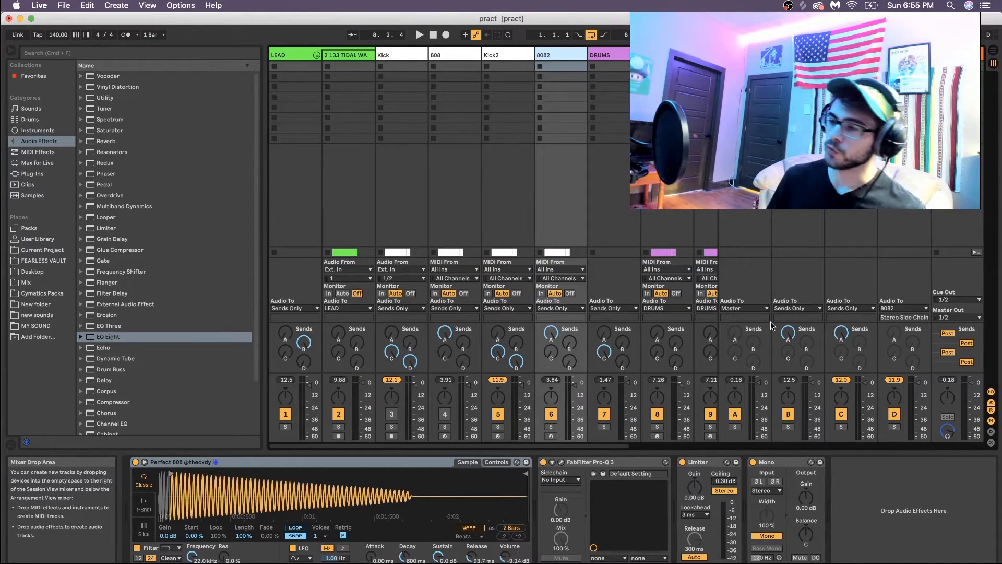
Step: Return to Arrangement View and play the song to hear Kick2 and 8082 with the sidechained dynamic dip
left_click(995, 52)
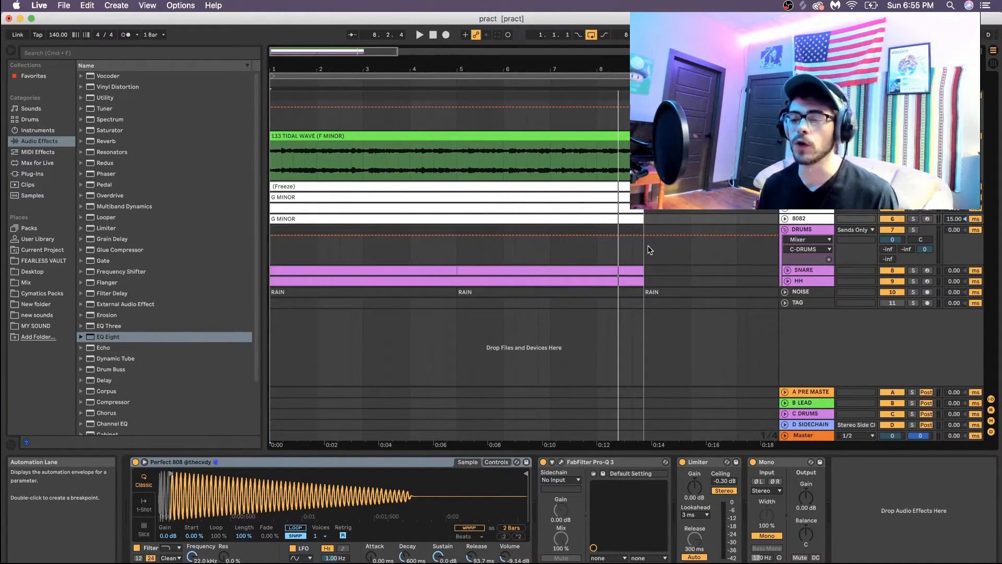
key("space")
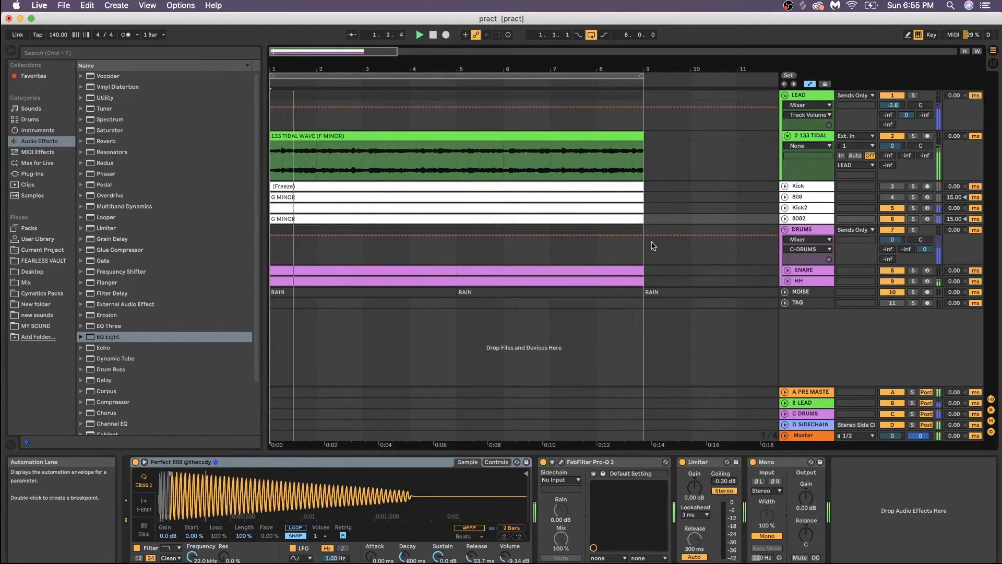